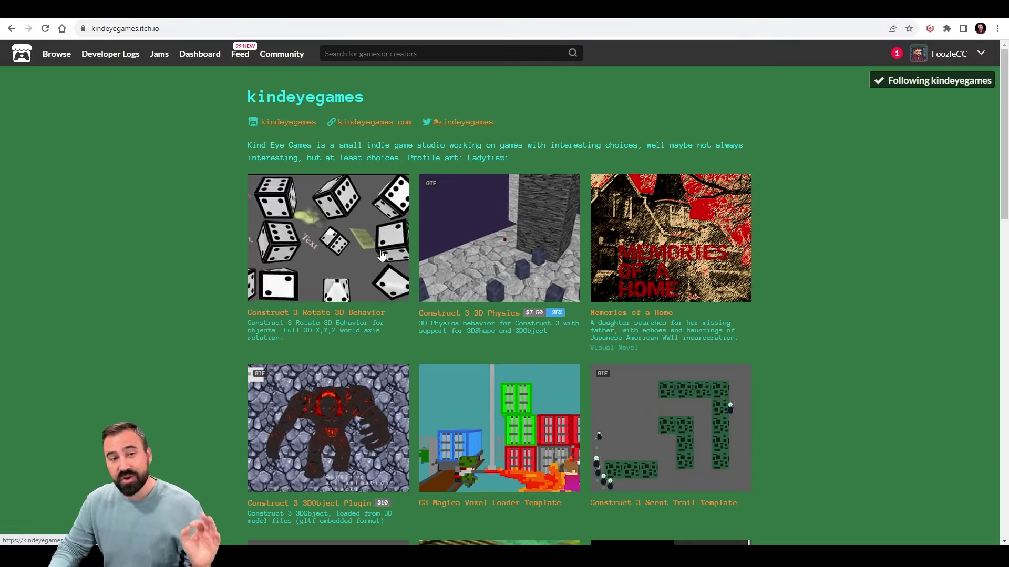
# Show the controls overlay in the running 3D game demo
pyautogui.moveTo(489, 248)
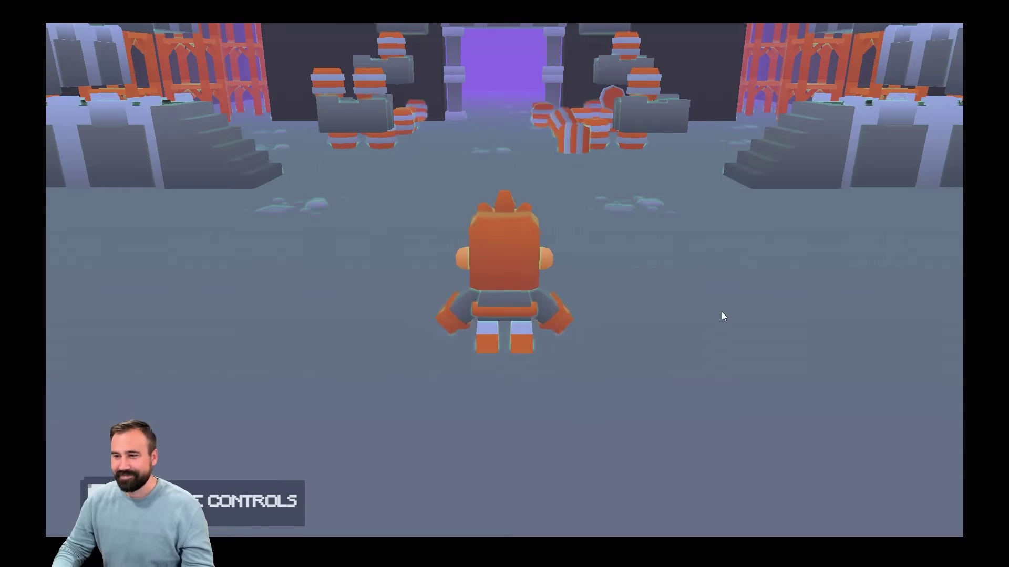
pyautogui.click(718, 292)
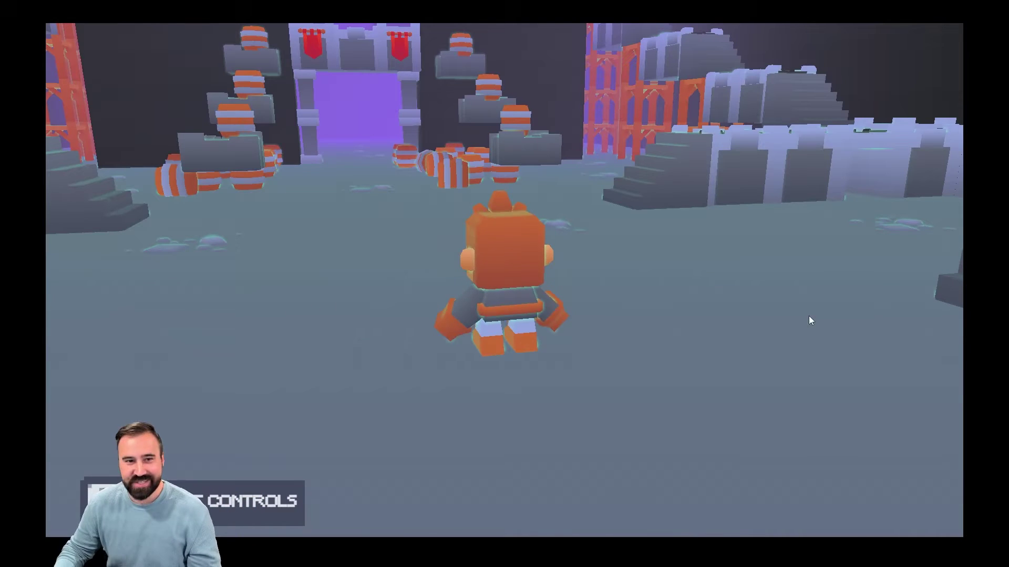
pyautogui.press('h')
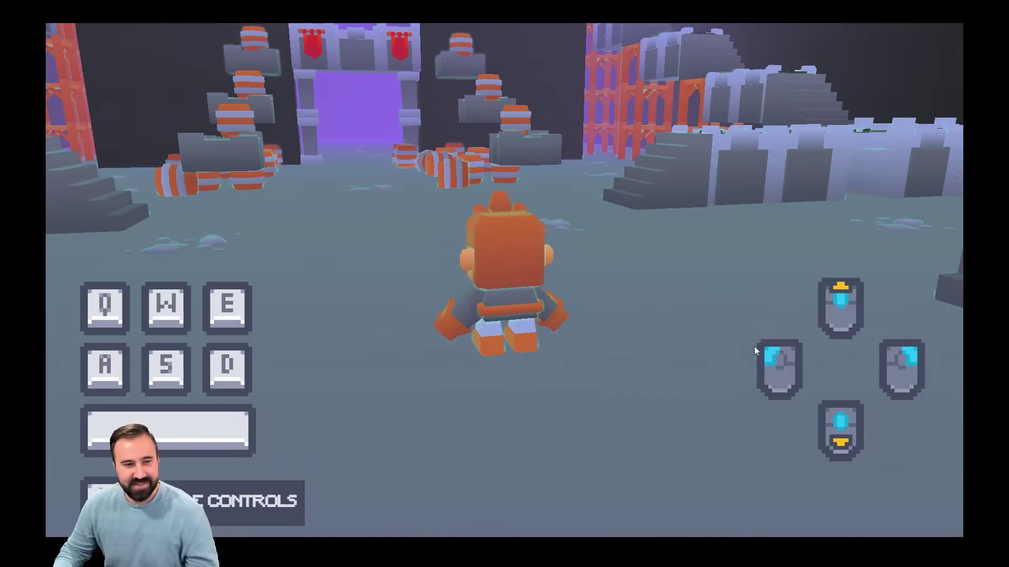
# Test the character's turning, walking and sidestepping in the open area in front of the purple gateway
pyautogui.press('a')
pyautogui.press('w')
pyautogui.press('d')
pyautogui.press('a')
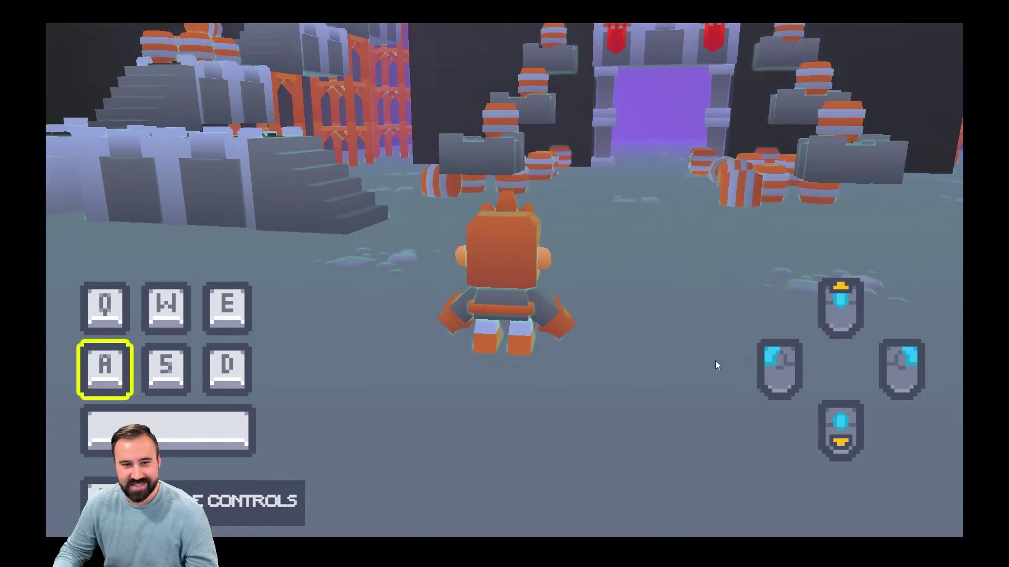
pyautogui.press('s')
pyautogui.press('q')
pyautogui.press('e')
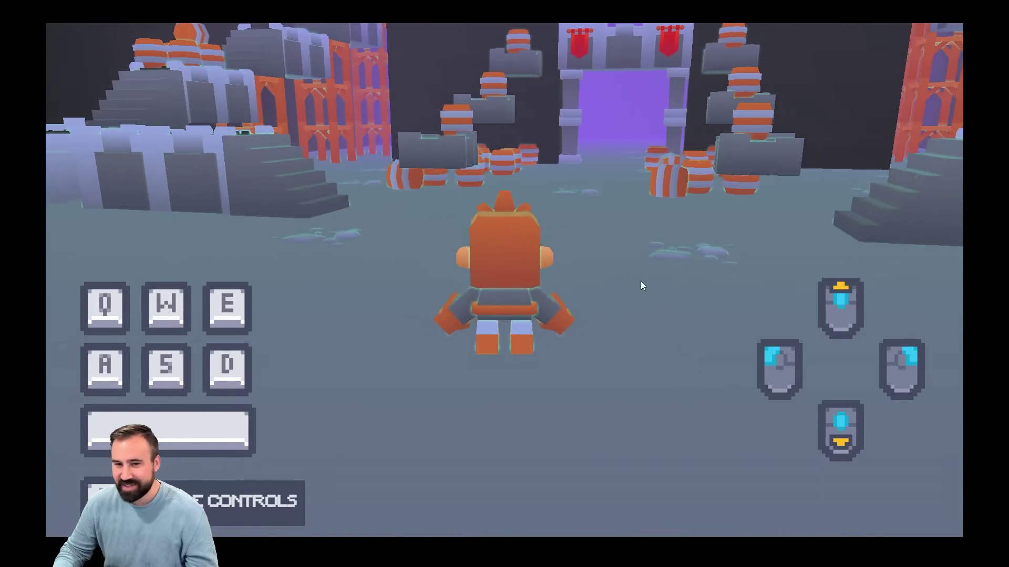
# Test both camera rotation modes by orbiting the view around the character while turning and walking
pyautogui.moveTo(641, 282); pyautogui.dragTo(751, 284)
pyautogui.press('w')
pyautogui.press('d')
pyautogui.press('s')
pyautogui.press('a')
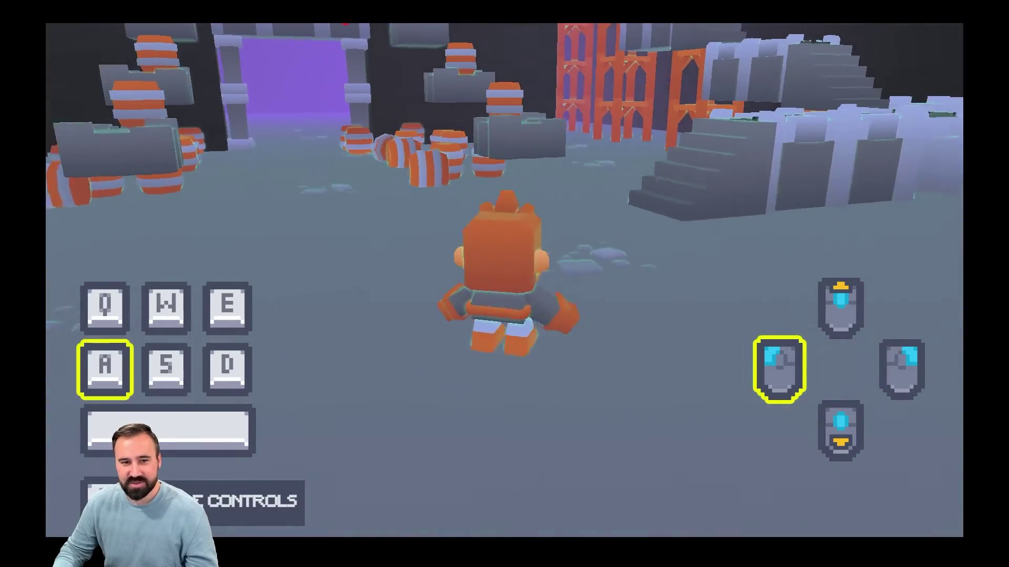
pyautogui.moveTo(628, 245); pyautogui.dragTo(638, 245)
pyautogui.moveTo(638, 245); pyautogui.dragTo(995, 276, button='right')
pyautogui.press('w')
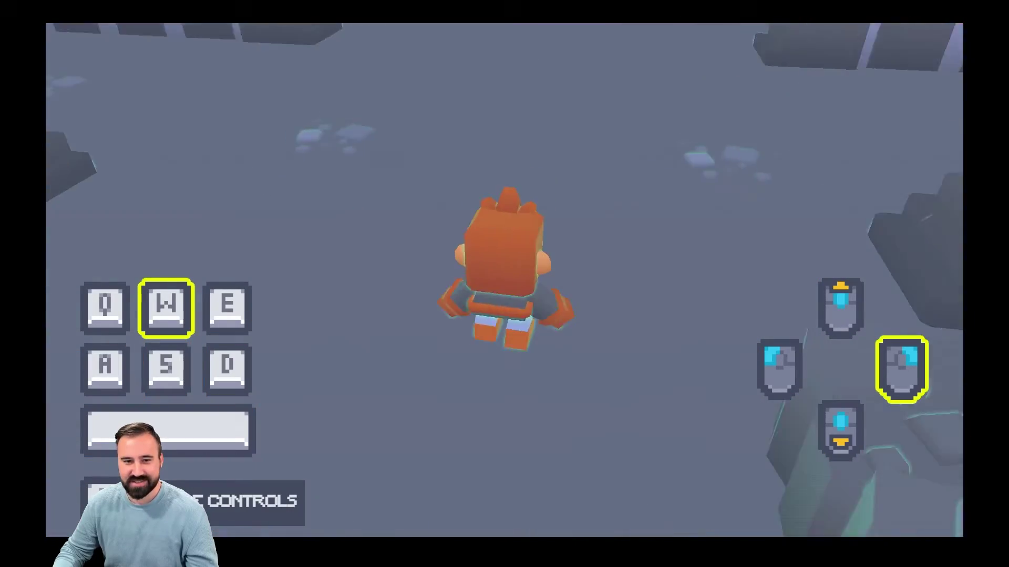
pyautogui.moveTo(988, 316); pyautogui.dragTo(636, 242, button='right')
pyautogui.press('s')
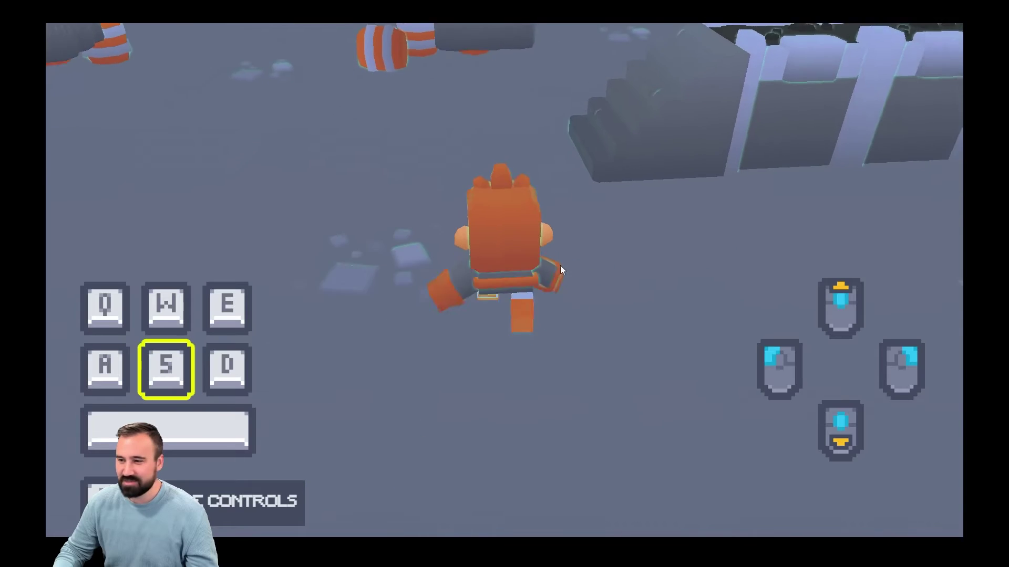
# Test the camera zoom by moving in close behind the character and pulling back out to a wider view
pyautogui.press('w')
pyautogui.scroll(5, 483, 225)
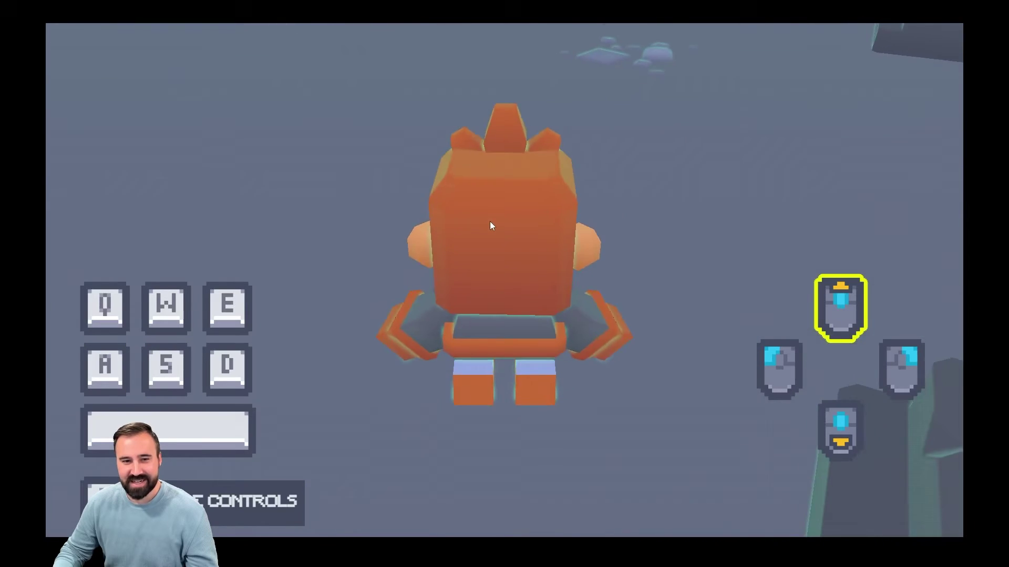
pyautogui.scroll(-5, 514, 231)
pyautogui.moveTo(514, 230); pyautogui.dragTo(514, 224)
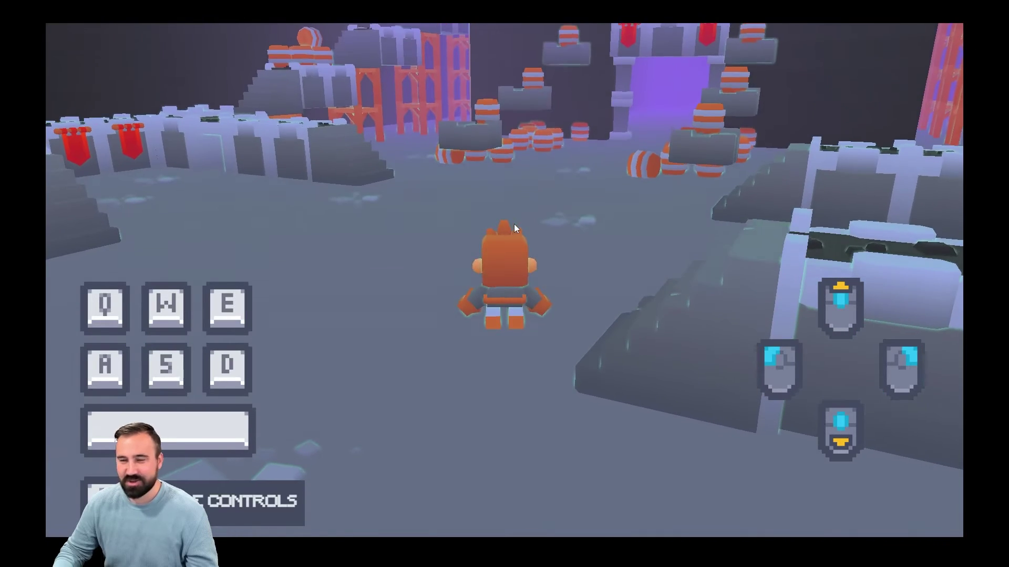
# Run the character past the barrel stacks and through the pillared gateway
pyautogui.press('w')
pyautogui.press('a')
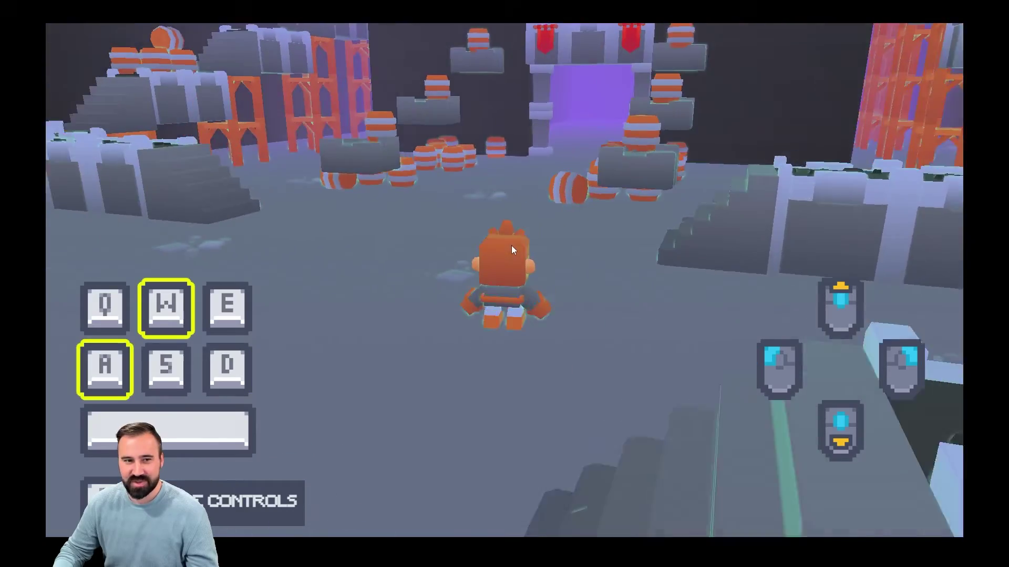
pyautogui.press('d')
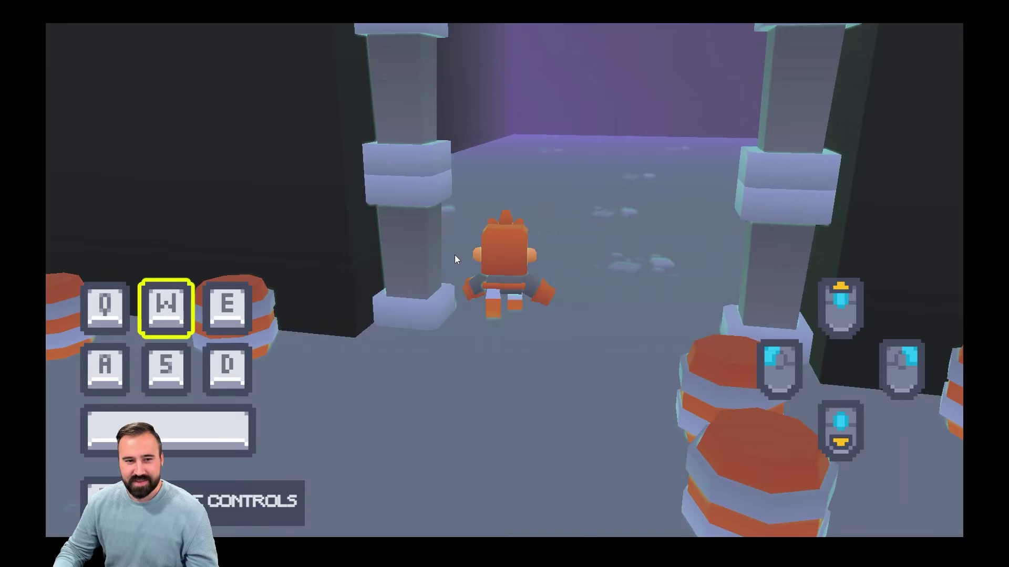
pyautogui.moveTo(453, 263)
pyautogui.mouseDown()
pyautogui.moveTo(507, 262)
pyautogui.moveTo(467, 269)
pyautogui.moveTo(493, 274)
pyautogui.moveTo(486, 276)
pyautogui.moveTo(438, 275)
pyautogui.mouseUp()
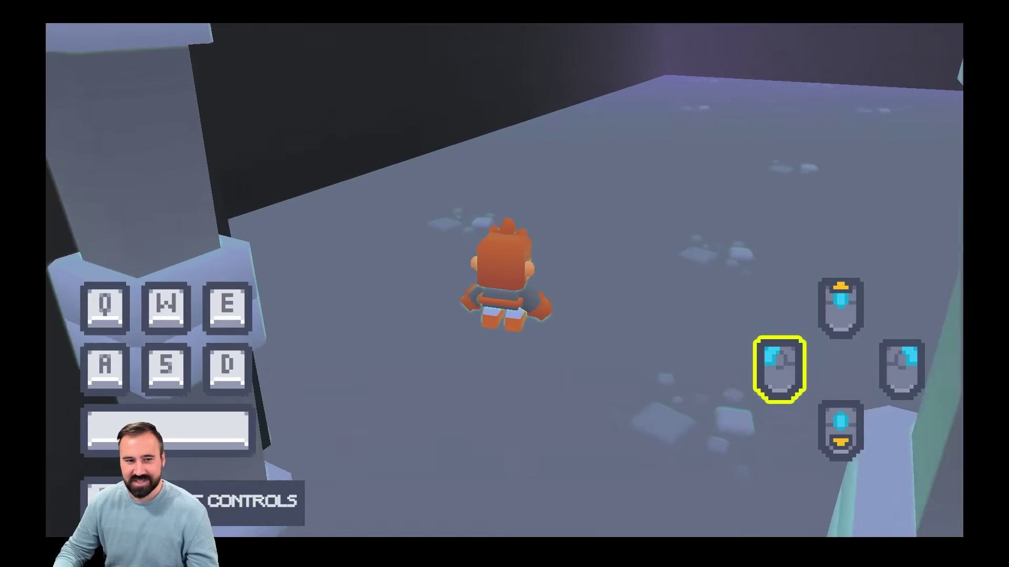
# Explore the open floor behind the gateway and turn the character back toward the entrance
pyautogui.moveTo(557, 247); pyautogui.dragTo(462, 260)
pyautogui.press('w')
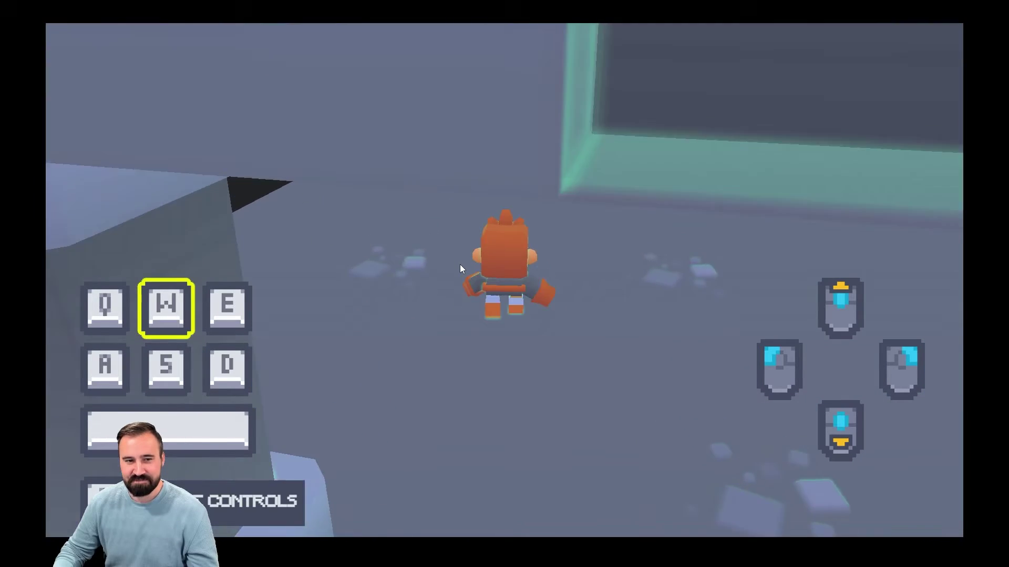
pyautogui.press('a')
pyautogui.press('d')
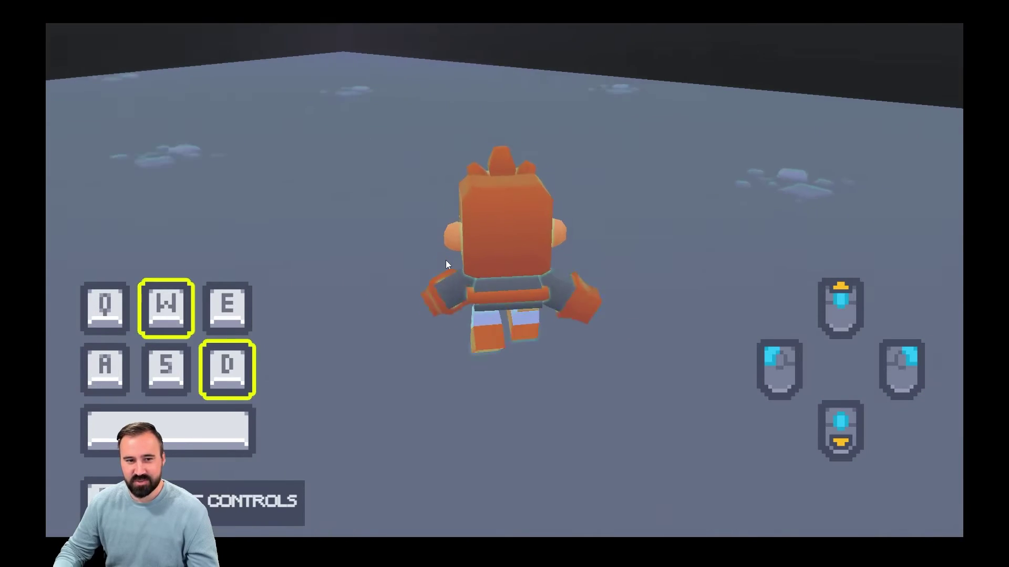
pyautogui.press('s')
pyautogui.press('w')
pyautogui.press('d')
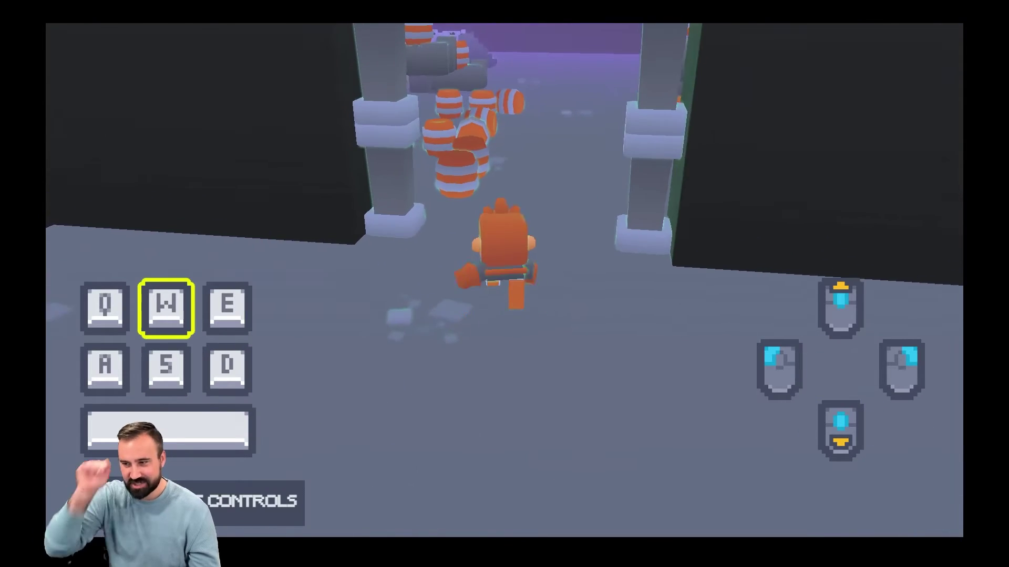
# Run the character back through the gateway and up the stairs of the rampart with the red banners
pyautogui.press('d')
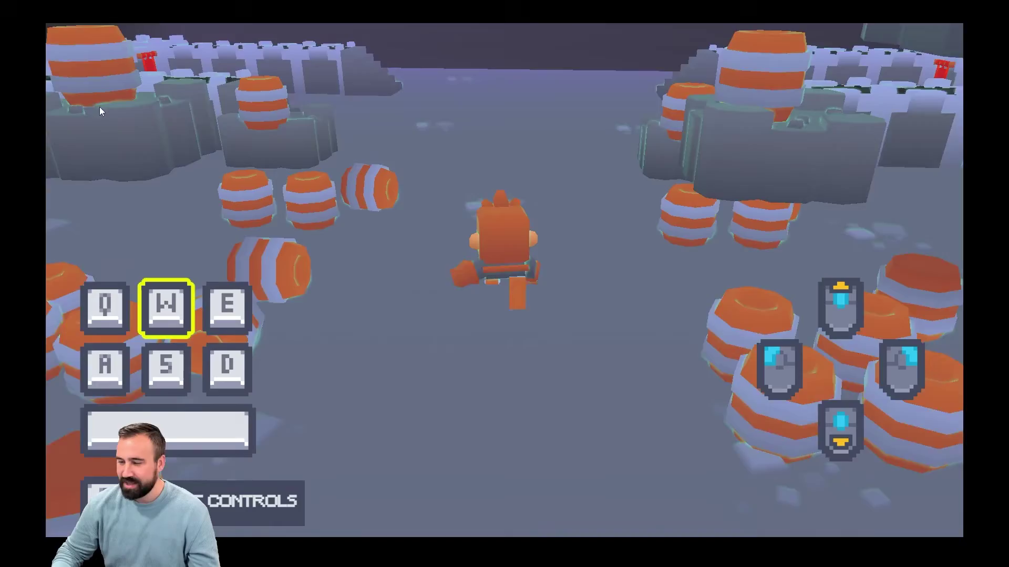
pyautogui.press('d')
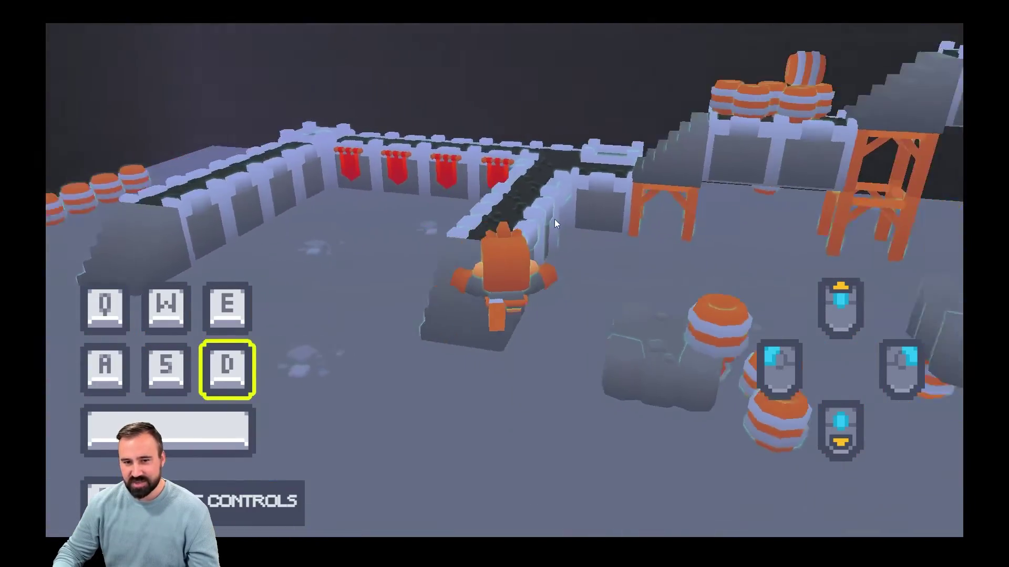
pyautogui.press('a')
pyautogui.press('w')
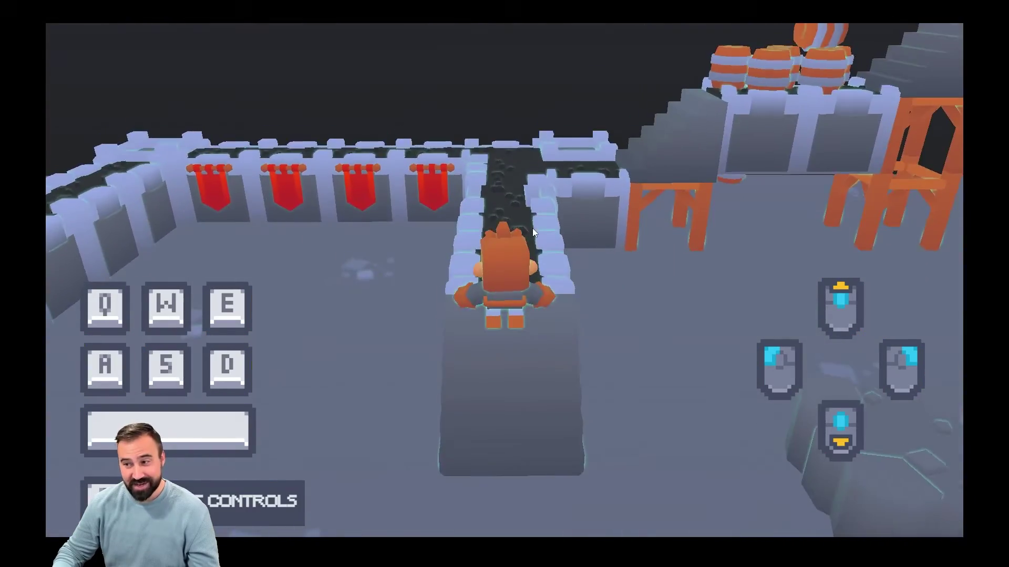
# Bring the character down from the rampart and run into the loose barrels to test their physics
pyautogui.press('s')
pyautogui.press('d')
pyautogui.press('w')
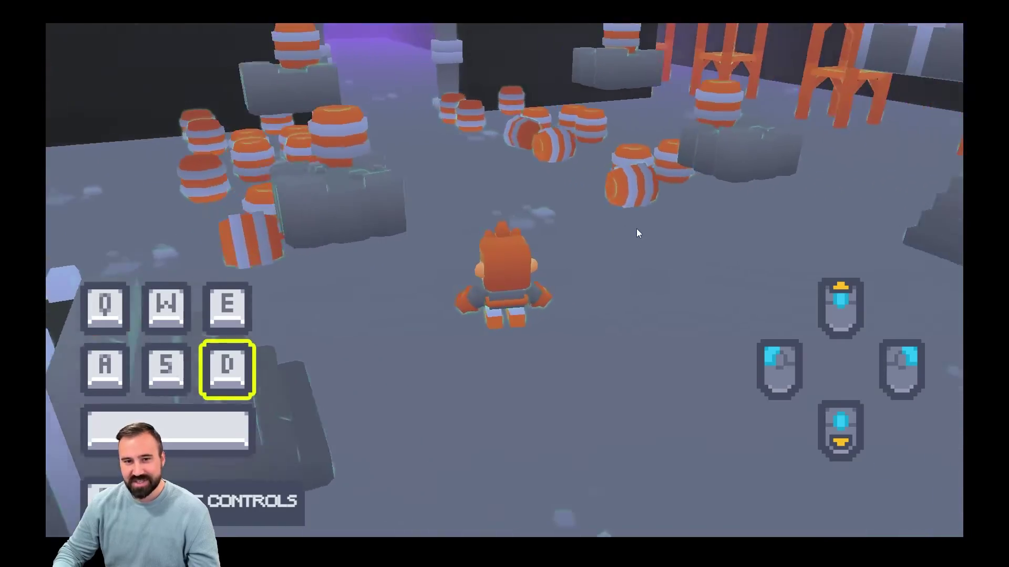
pyautogui.press('w')
pyautogui.press('a')
pyautogui.press('s')
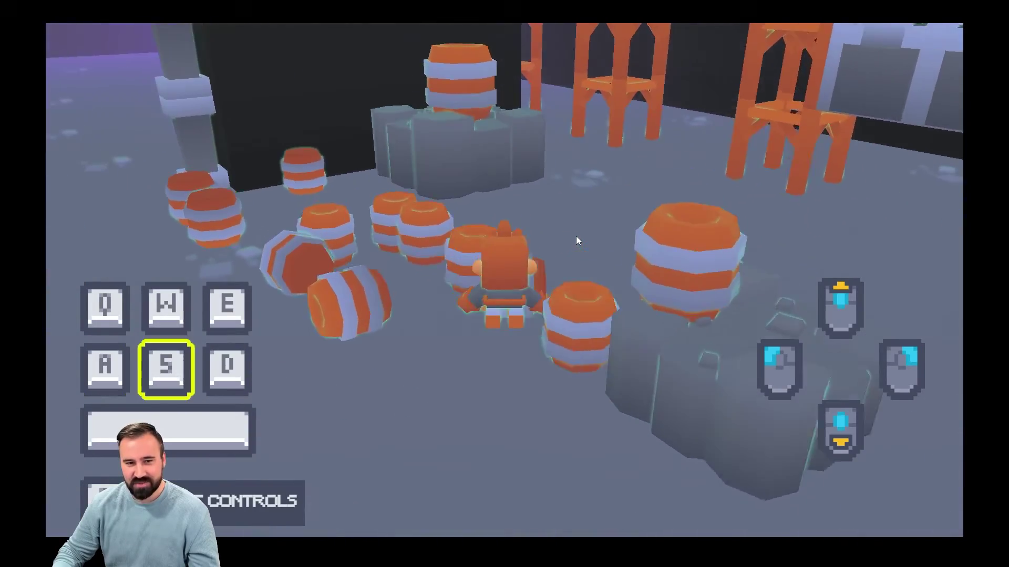
pyautogui.press('a')
pyautogui.press('w')
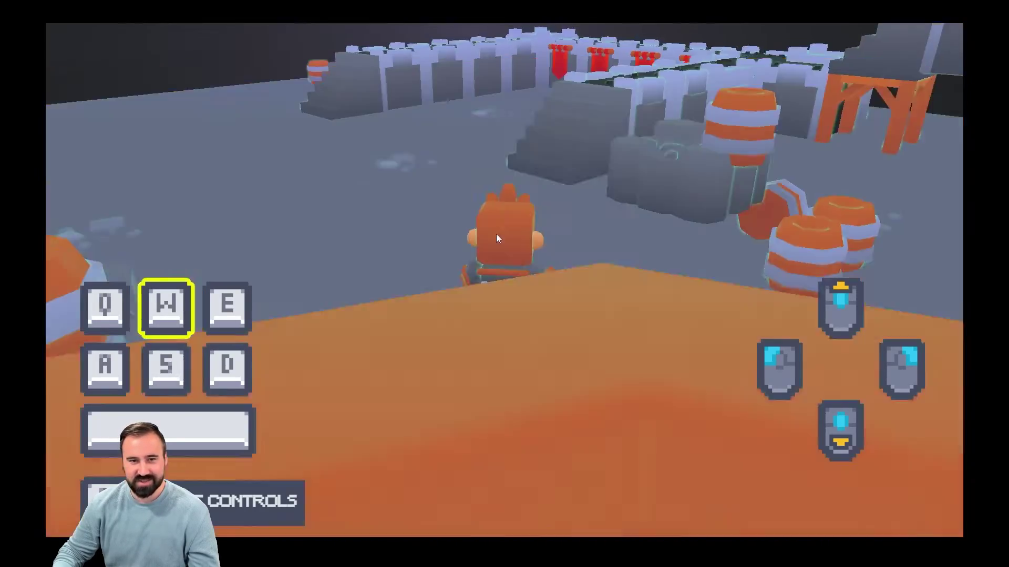
# Climb back onto the rampart, push through the barrels on it and run up the stepped walkways
pyautogui.press('d')
pyautogui.press('space')
pyautogui.press('d')
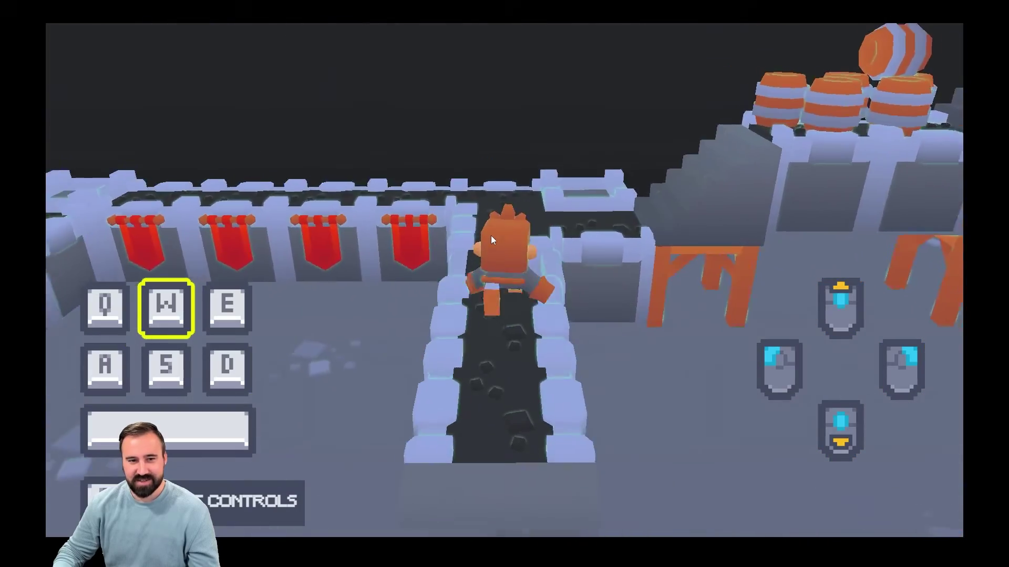
pyautogui.press('d')
pyautogui.press('a')
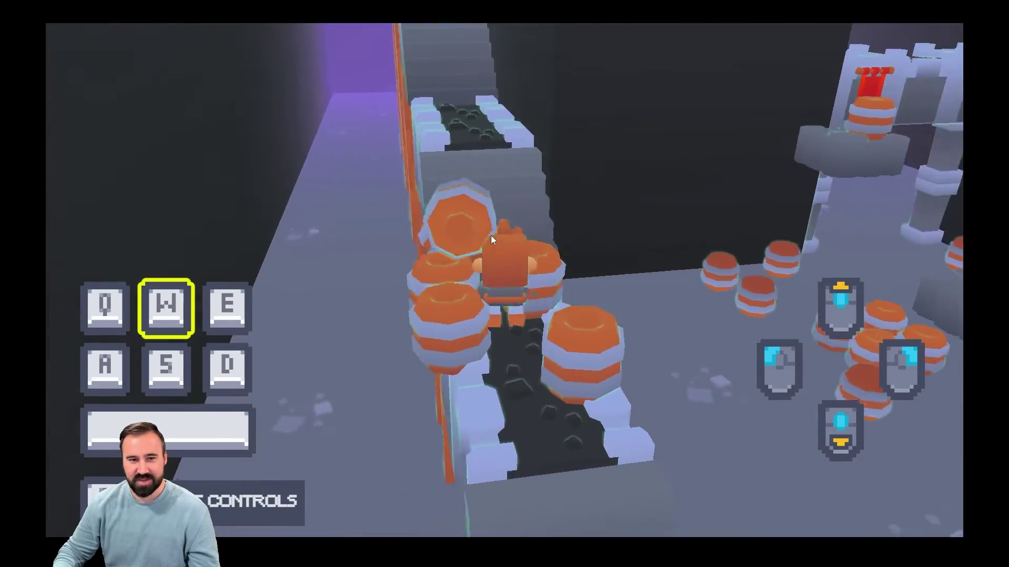
pyautogui.press('a')
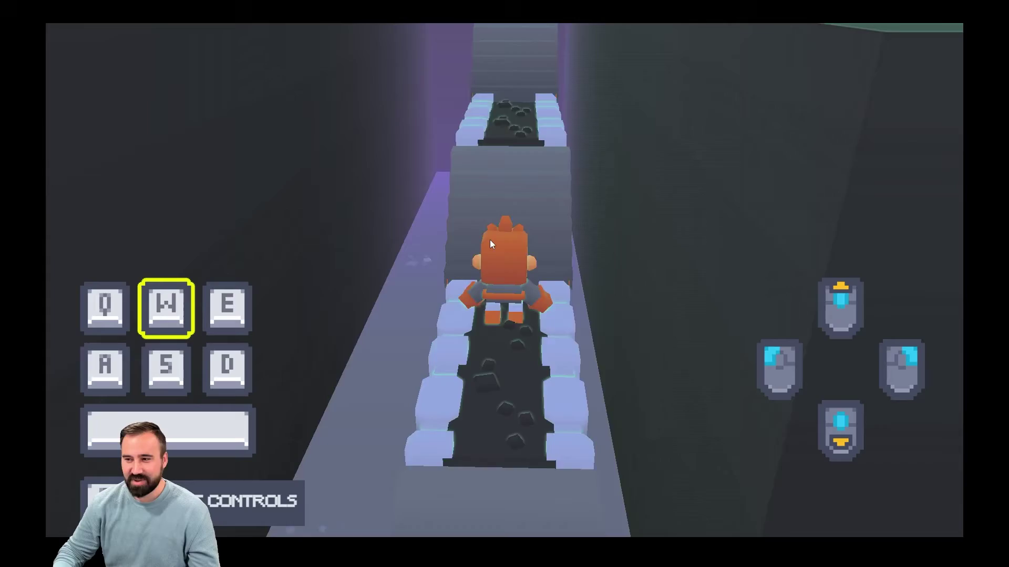
pyautogui.press('w')
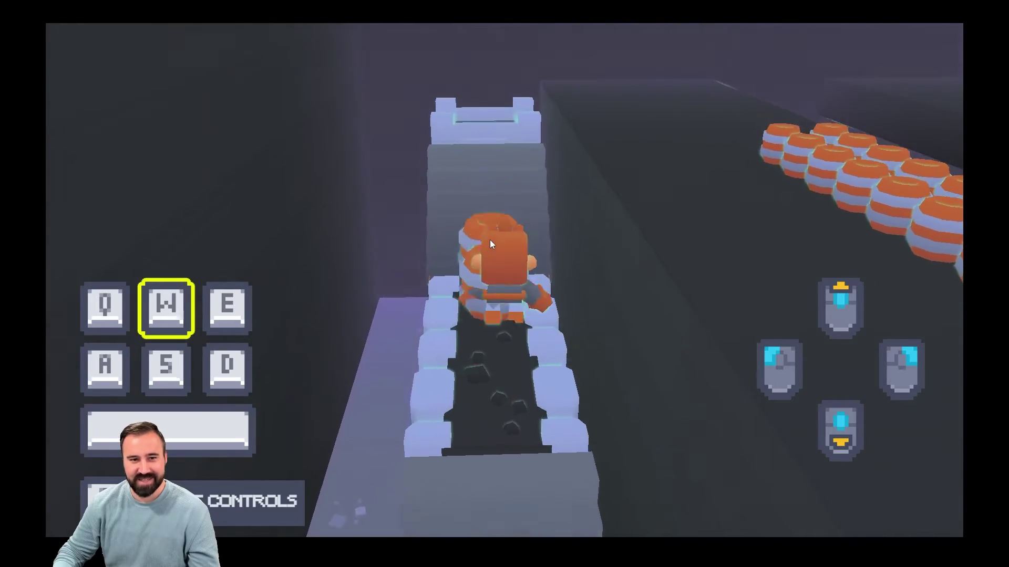
# Jump from the high walkway onto the top of the dark wall beside the rows of barrels
pyautogui.press('d')
pyautogui.press('space')
pyautogui.press('a')
pyautogui.press('d')
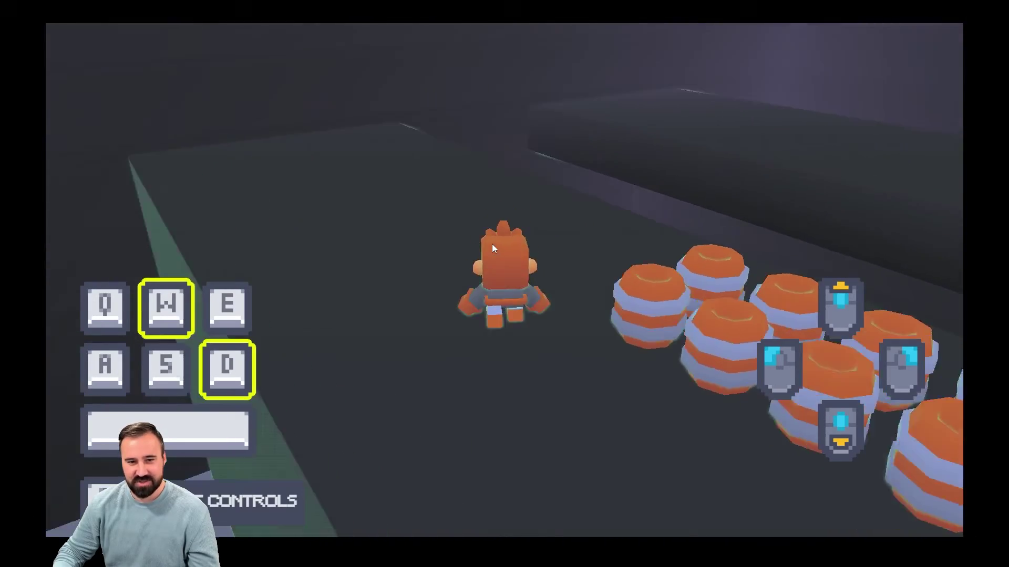
# Push the rows of barrels along the wall top and jump off its far edge with them
pyautogui.press('w')
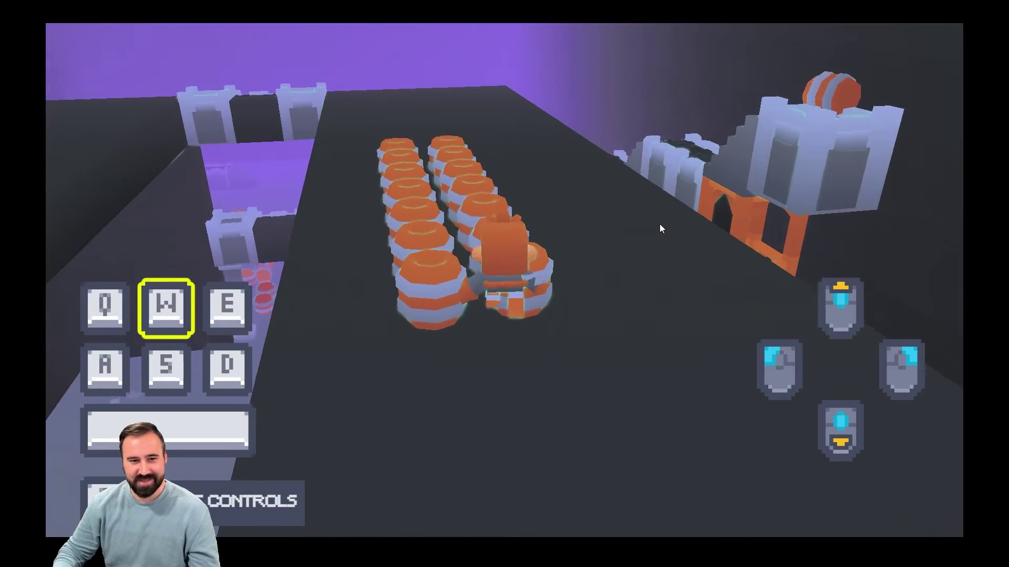
pyautogui.press('w')
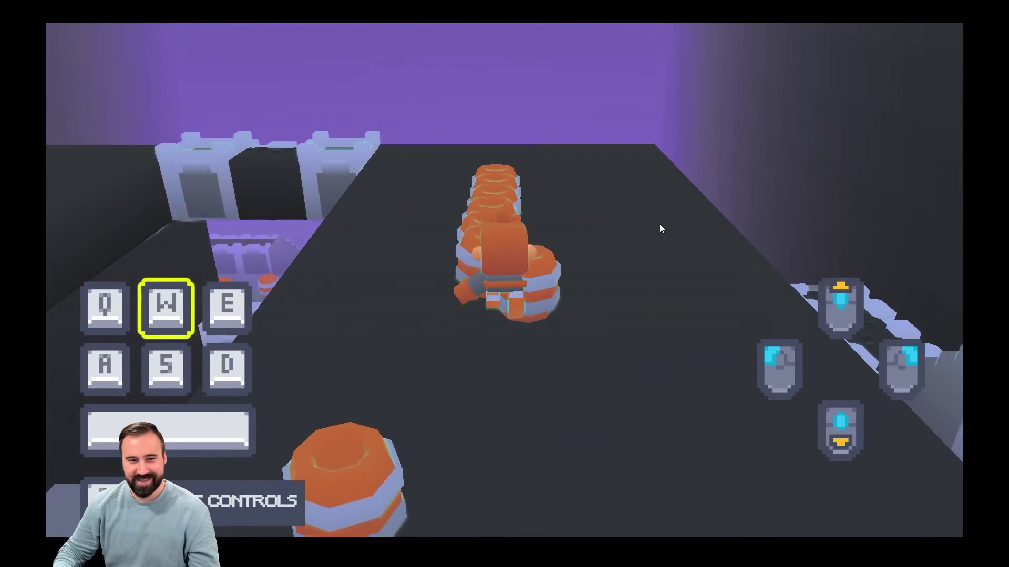
pyautogui.press('d')
pyautogui.press('a')
pyautogui.press('space')
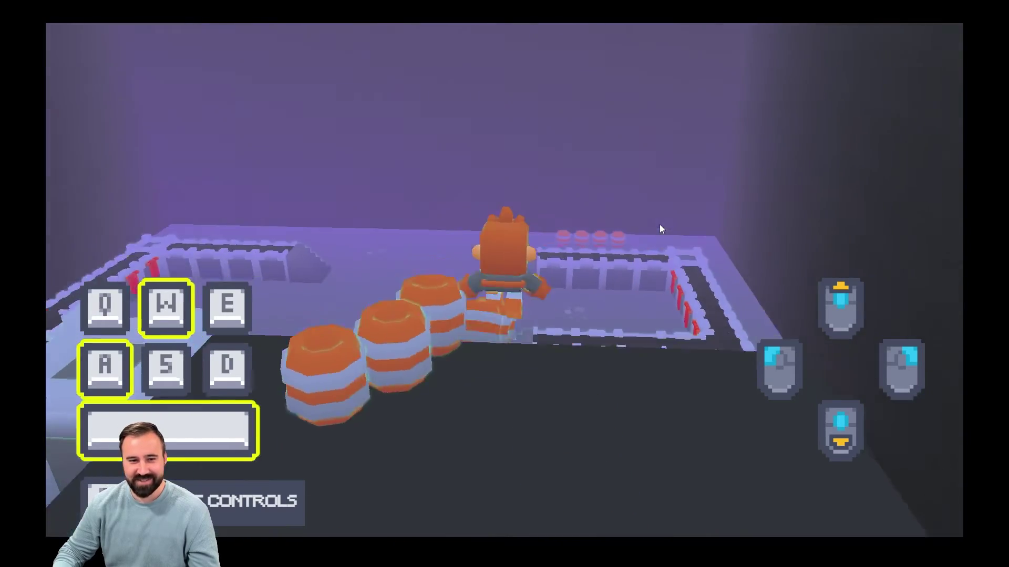
# Steer the character among the fallen barrels on the ground while rotating the camera down to a low angle
pyautogui.moveTo(660, 225); pyautogui.dragTo(556, 273)
pyautogui.press('a')
pyautogui.press('s')
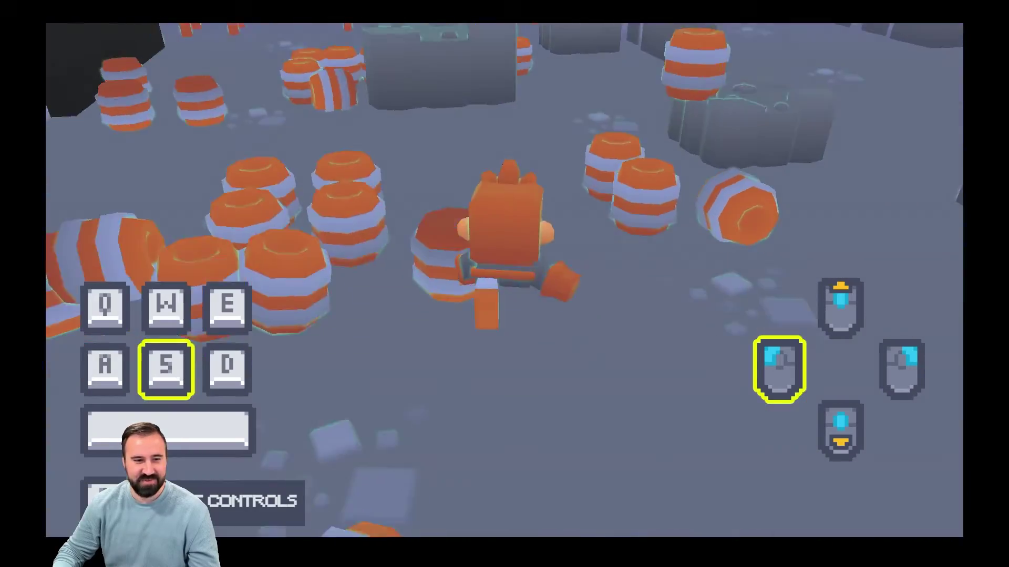
pyautogui.press('a')
pyautogui.press('s')
pyautogui.press('w')
pyautogui.press('d')
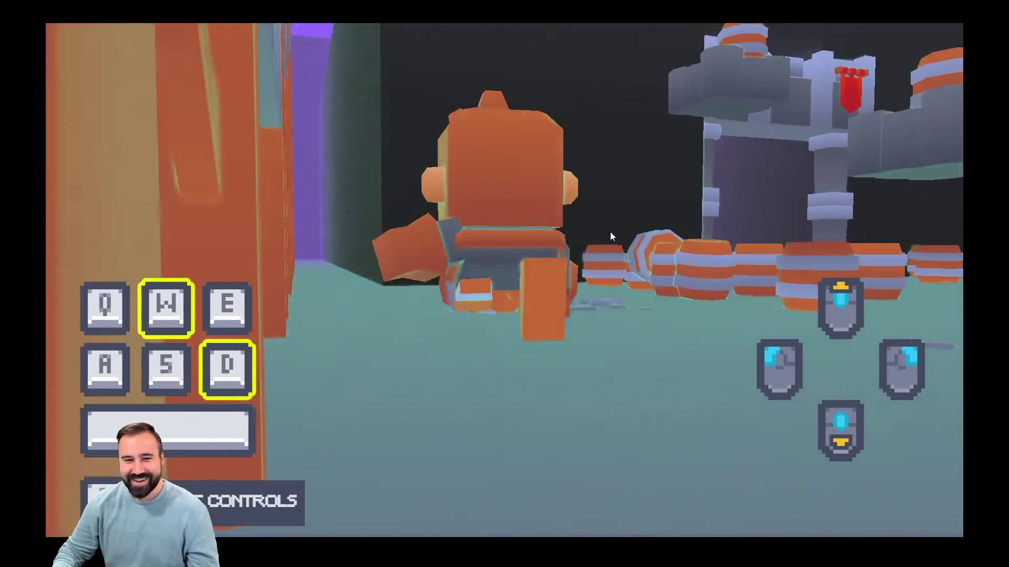
# Run and jump the character past the barrel-topped rocks toward the low ramparts, checking the view from above
pyautogui.click(610, 232)
pyautogui.press('d')
pyautogui.press('space')
pyautogui.press('w')
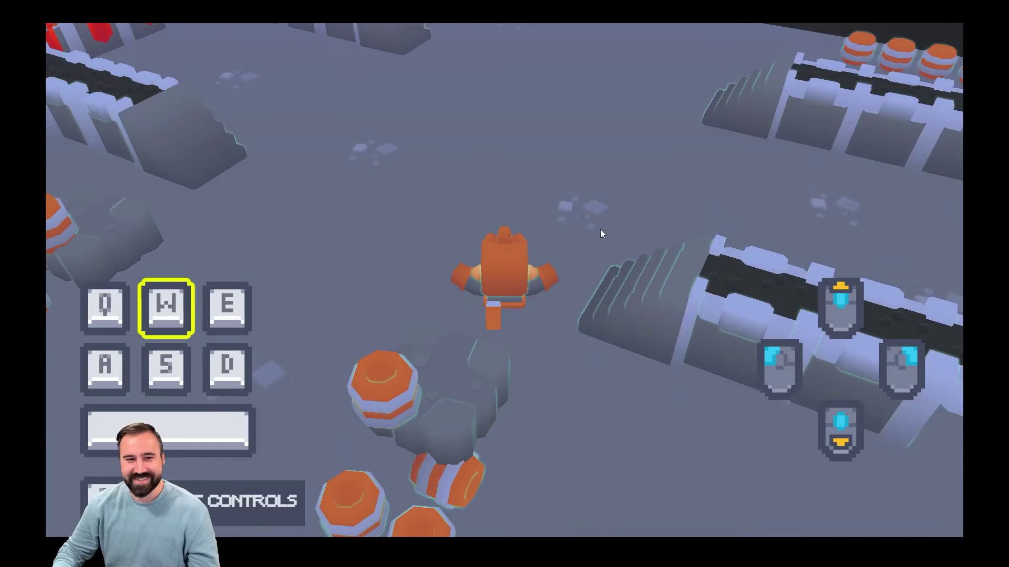
pyautogui.press('a')
pyautogui.press('s')
pyautogui.click(656, 219)
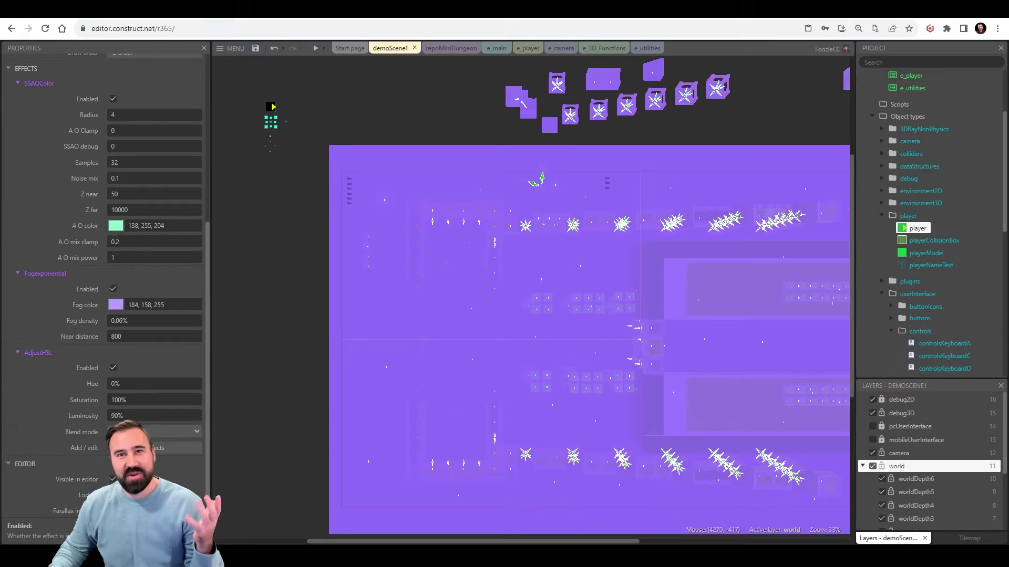
# Switch to the Construct 3 editor and zoom in on the player and barrel area of the demoScene1 layout
pyautogui.keyDown('ctrl'); pyautogui.scroll(5, 579, 390); pyautogui.keyUp('ctrl')
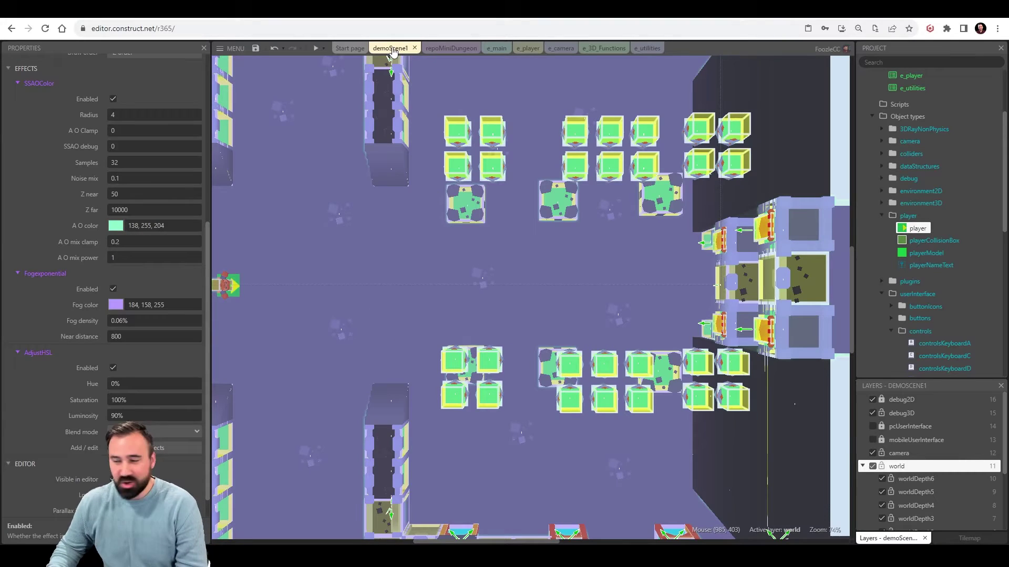
# Compare the prefab repository in the repoMiniDungeon layout with the player area of demoScene1, finishing on repoMiniDungeon
pyautogui.click(451, 48)
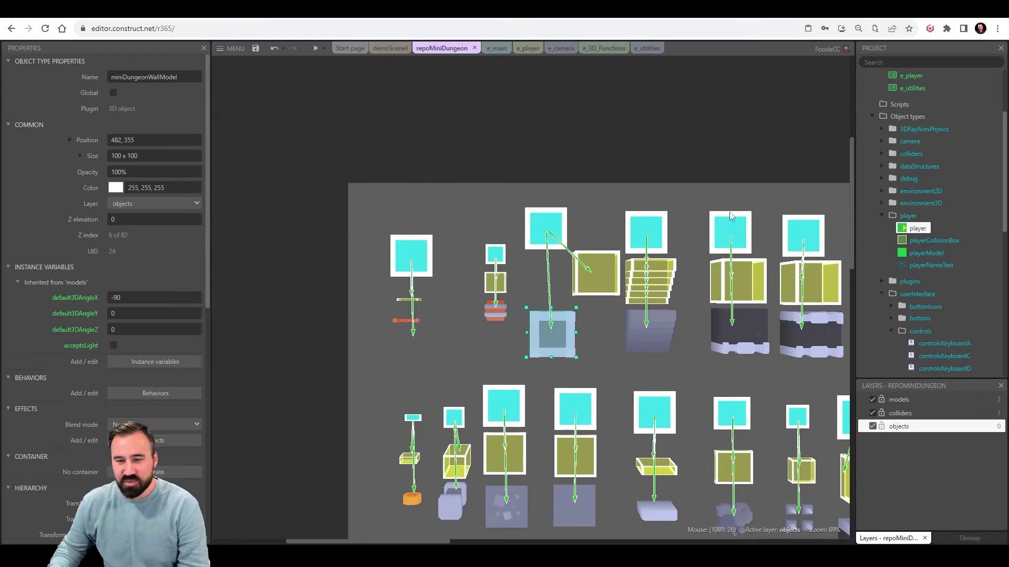
pyautogui.click(389, 48)
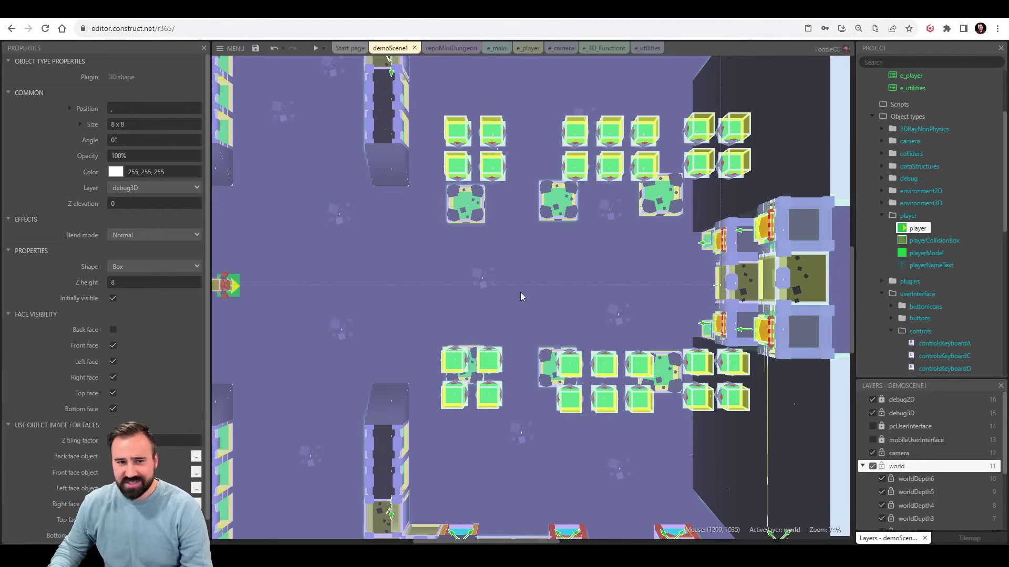
pyautogui.moveTo(510, 296); pyautogui.dragTo(662, 283, button='middle')
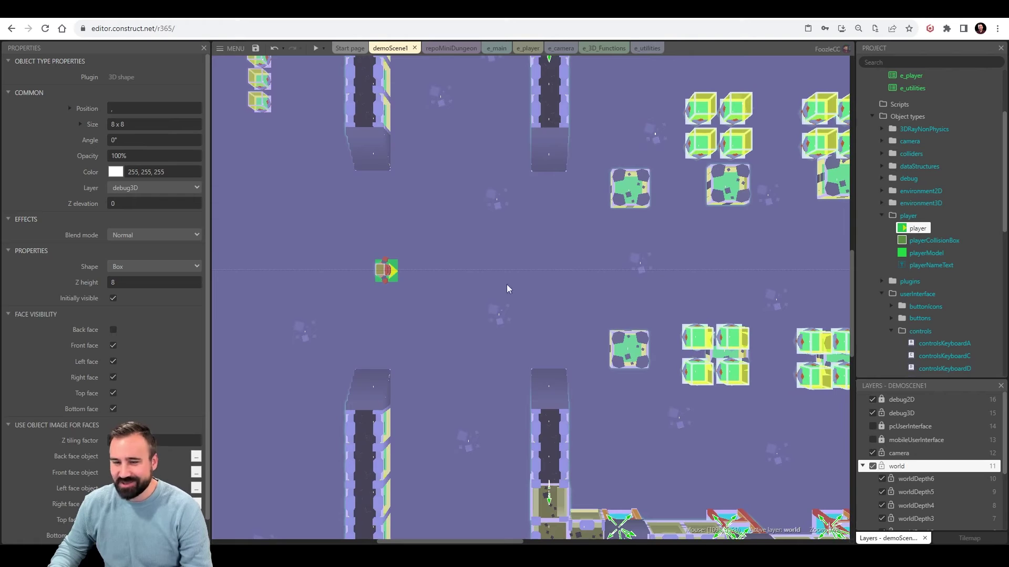
pyautogui.click(453, 48)
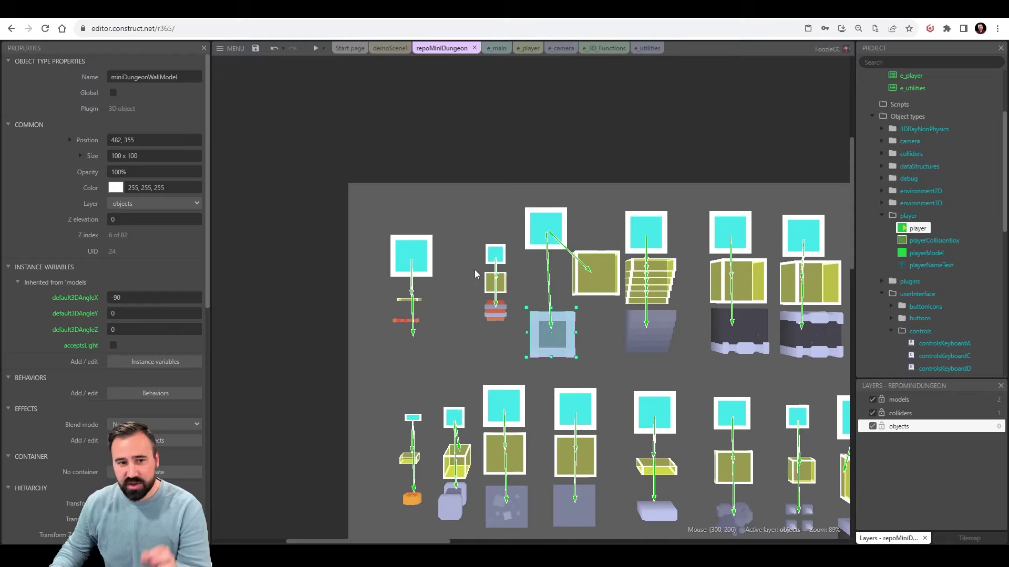
# Pull the barrel's 3D model and its collider apart to opposite sides beneath their parent barrel sprite
pyautogui.moveTo(505, 311); pyautogui.dragTo(539, 305)
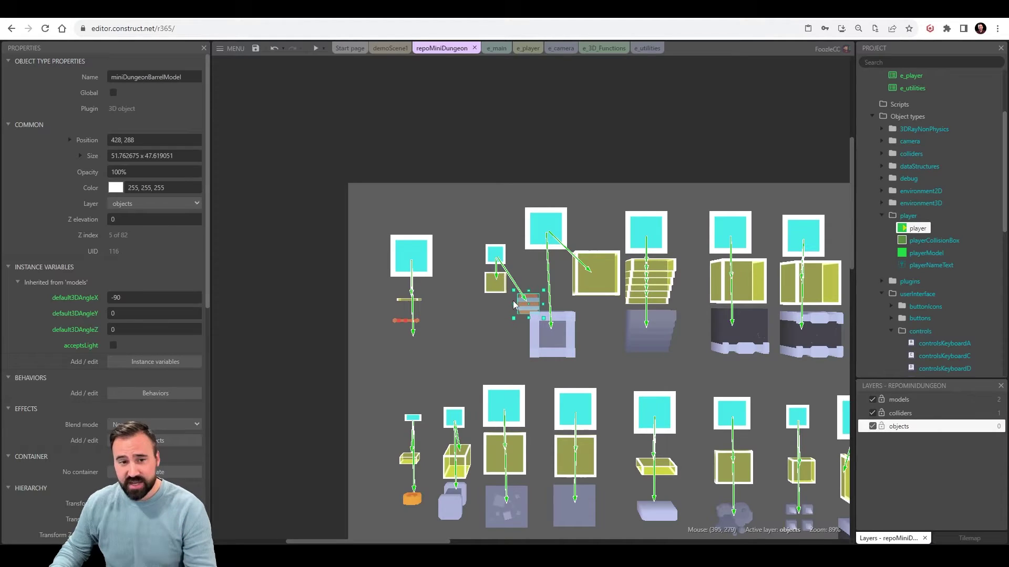
pyautogui.moveTo(493, 284); pyautogui.dragTo(483, 302)
pyautogui.click(490, 258)
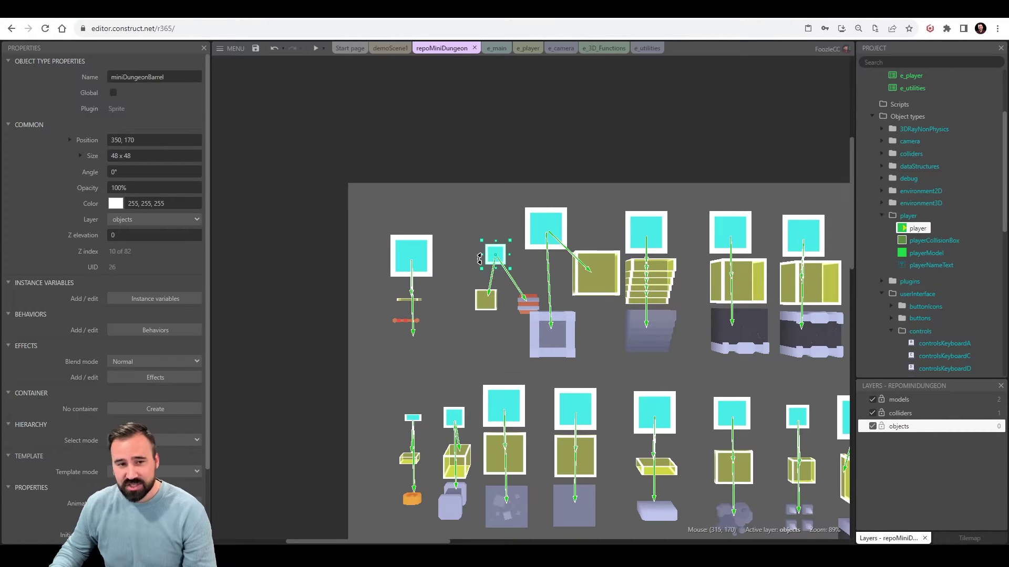
pyautogui.moveTo(487, 300); pyautogui.dragTo(453, 294)
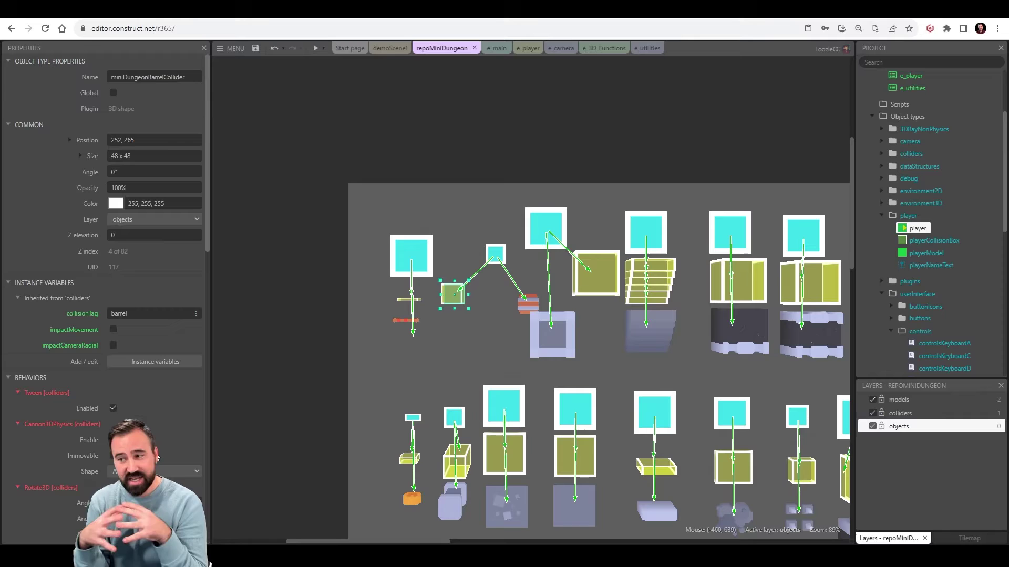
# Move the barrel model nearer its collider, review the model's properties, and shift the parent sprite slightly toward the collider
pyautogui.moveTo(530, 306); pyautogui.dragTo(513, 297)
pyautogui.scroll(-7, 94, 416)
pyautogui.scroll(-3, 93, 415)
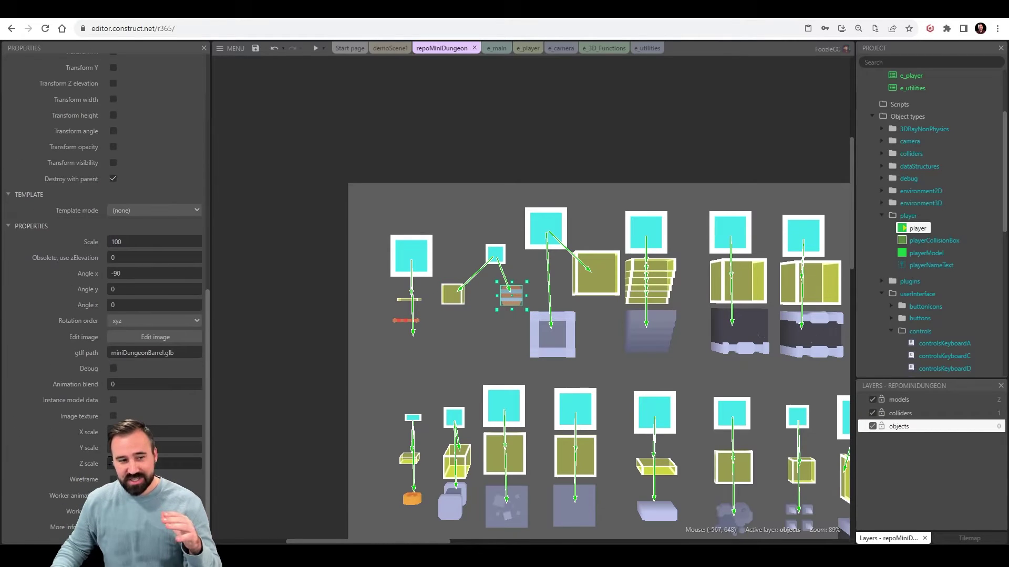
pyautogui.click(462, 301)
pyautogui.moveTo(494, 257); pyautogui.dragTo(480, 252)
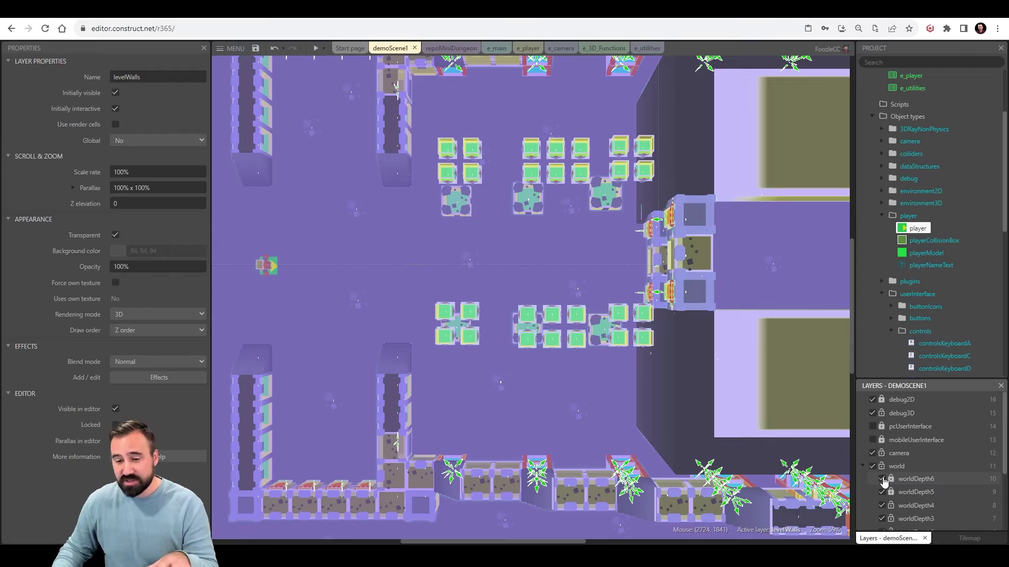
# Hide the layers worldDepth6, worldDepth5, worldDepth4 and worldDepth3 of demoScene1 in the editor
pyautogui.click(883, 480)
pyautogui.click(883, 492)
pyautogui.click(883, 506)
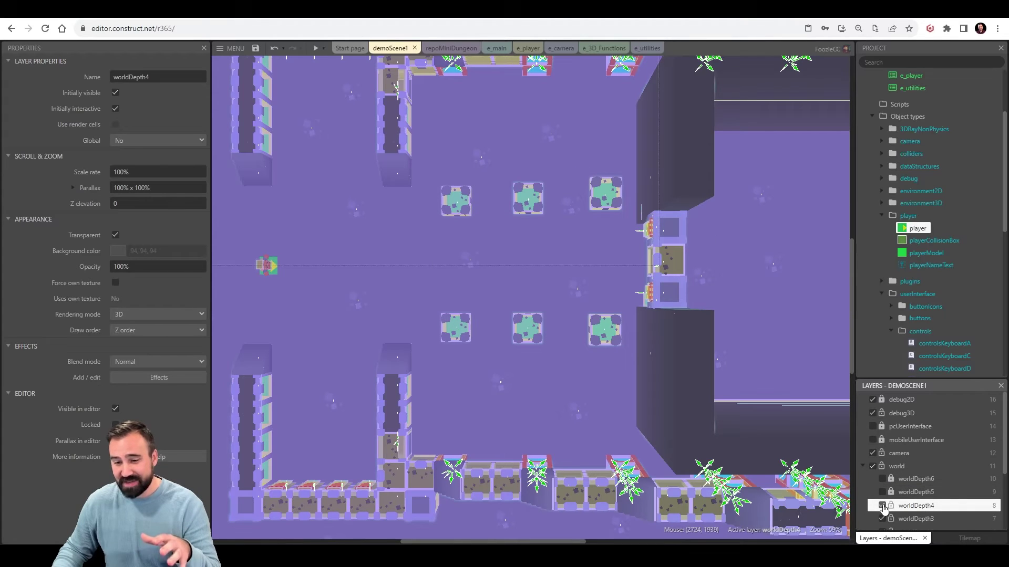
pyautogui.click(883, 505)
pyautogui.scroll(-2, 800, 441)
pyautogui.scroll(2, 831, 414)
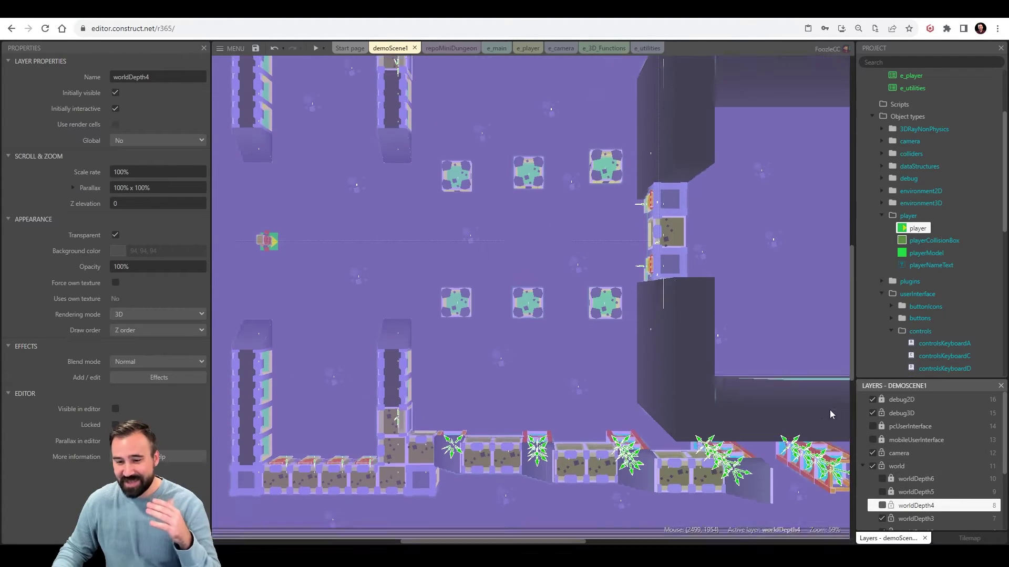
pyautogui.click(882, 519)
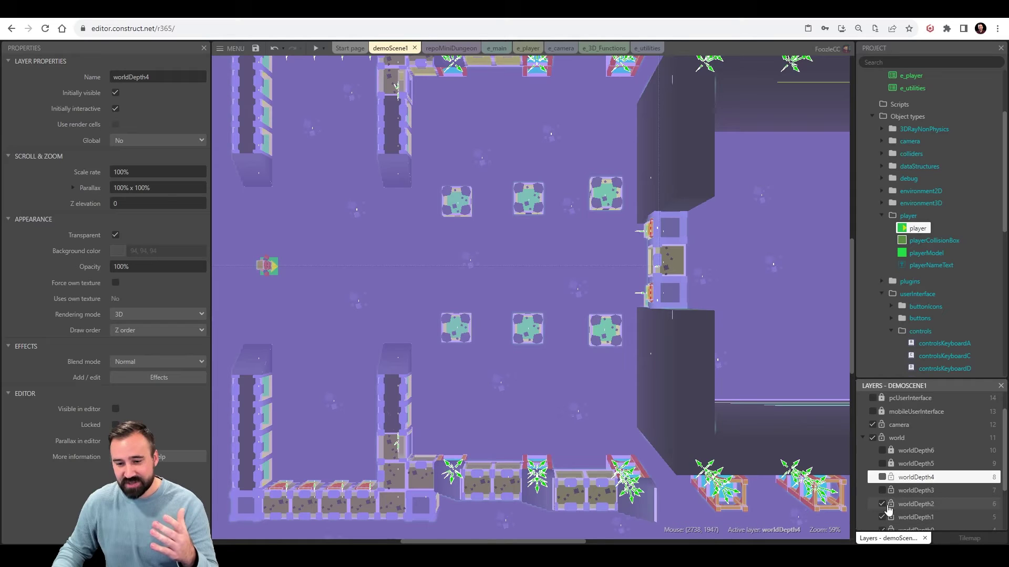
# Hide the worldDepth2 and worldDepth1 layers, and toggle worldDepth0 off and back on
pyautogui.scroll(-2, 883, 518)
pyautogui.click(882, 493)
pyautogui.click(882, 493)
pyautogui.click(882, 493)
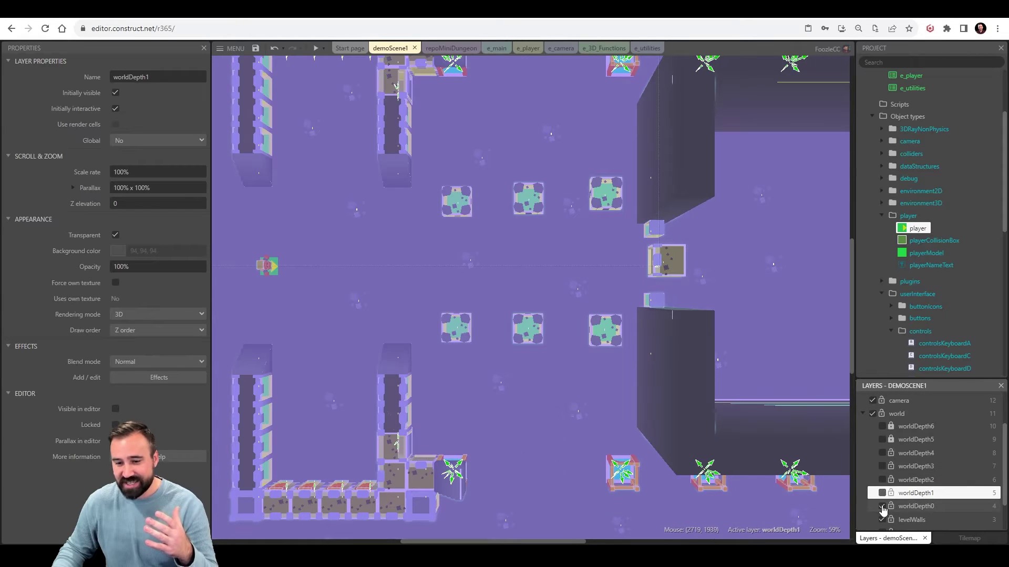
pyautogui.click(882, 507)
pyautogui.click(882, 506)
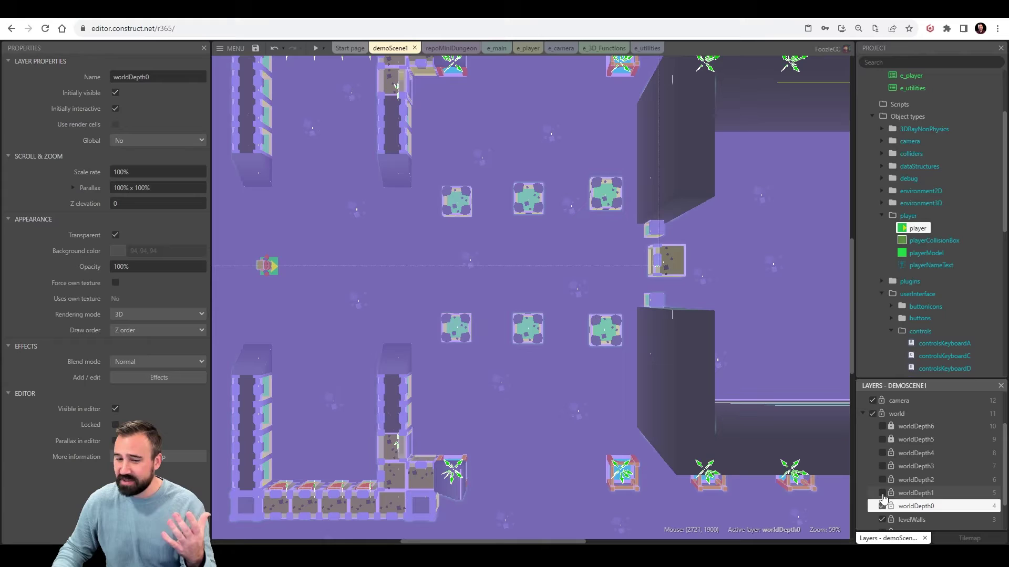
# Show the layers worldDepth1 through worldDepth6 again, one after another from the lowest up
pyautogui.click(882, 492)
pyautogui.click(884, 480)
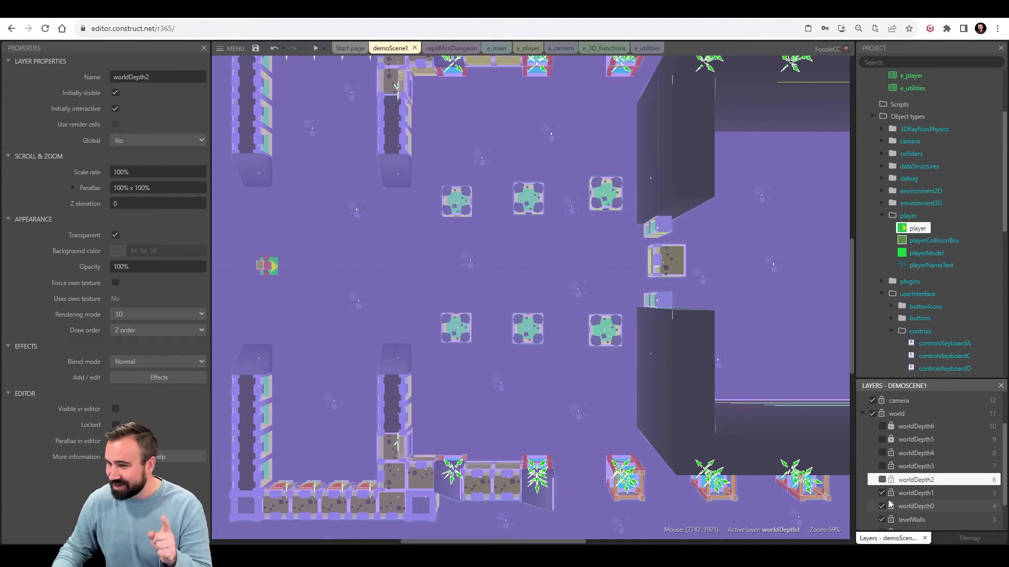
pyautogui.click(882, 480)
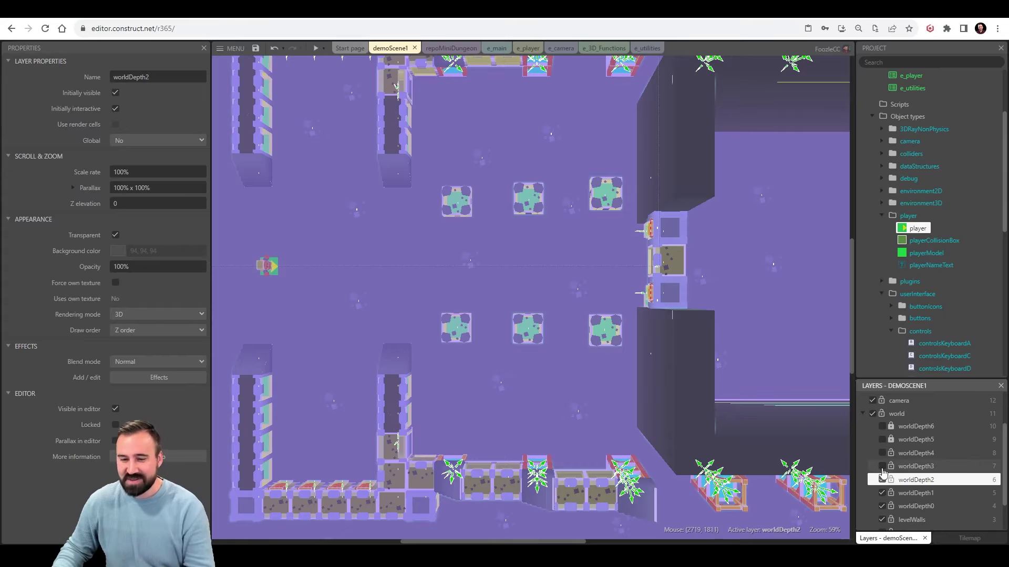
pyautogui.click(882, 465)
pyautogui.click(882, 452)
pyautogui.click(882, 439)
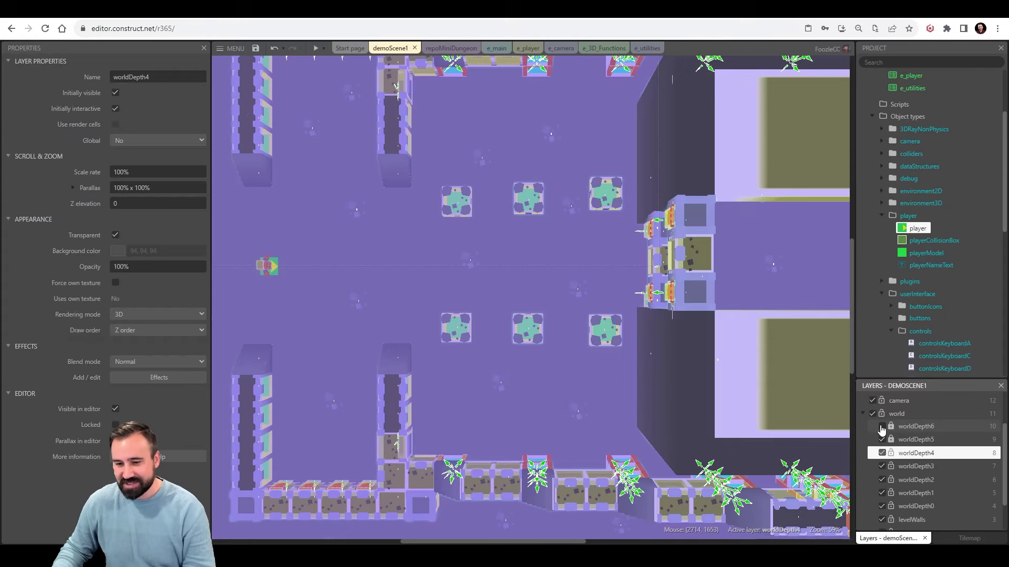
pyautogui.click(882, 426)
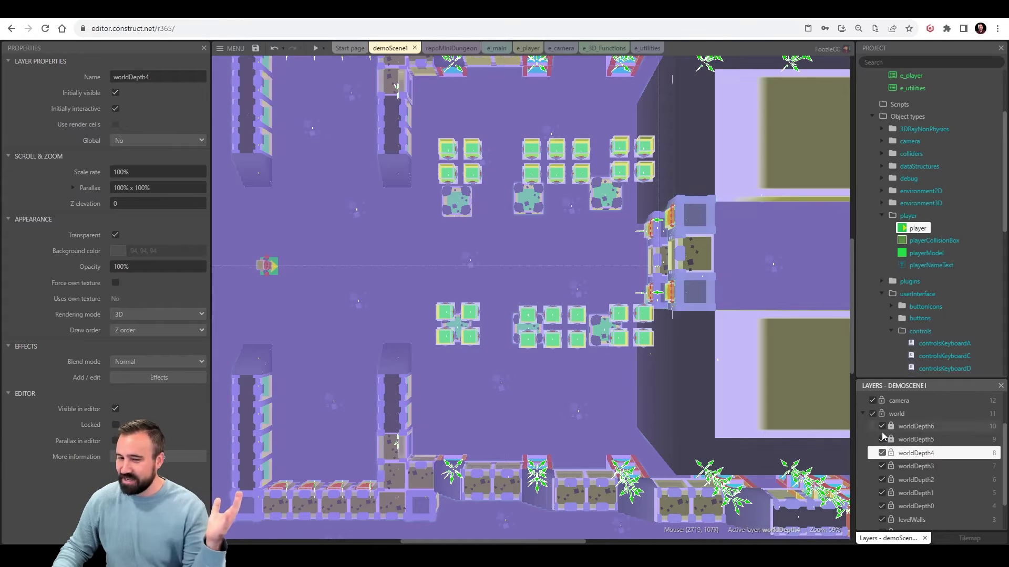
# Select the world layer and examine the overall demoScene1 layout with all its depth layers
pyautogui.click(896, 414)
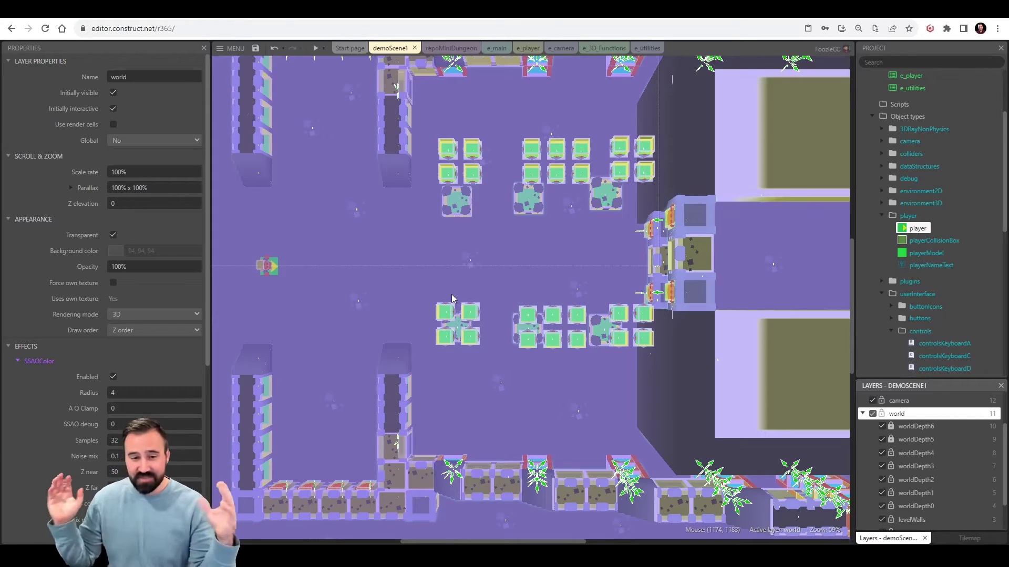
pyautogui.keyDown('ctrl'); pyautogui.scroll(-3, 473, 283); pyautogui.keyUp('ctrl')
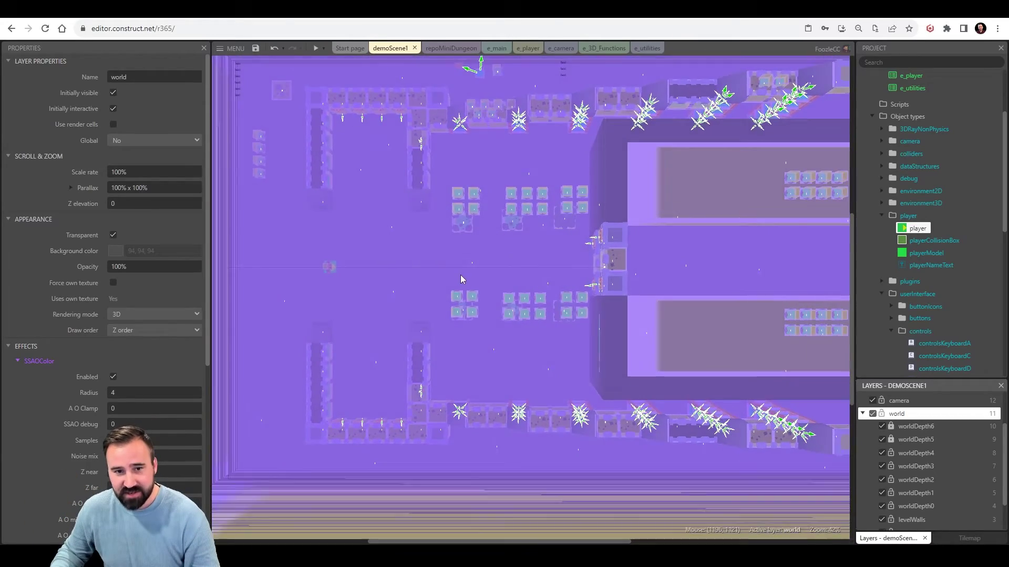
pyautogui.keyDown('ctrl'); pyautogui.scroll(3, 456, 272); pyautogui.keyUp('ctrl')
pyautogui.scroll(2, 475, 257)
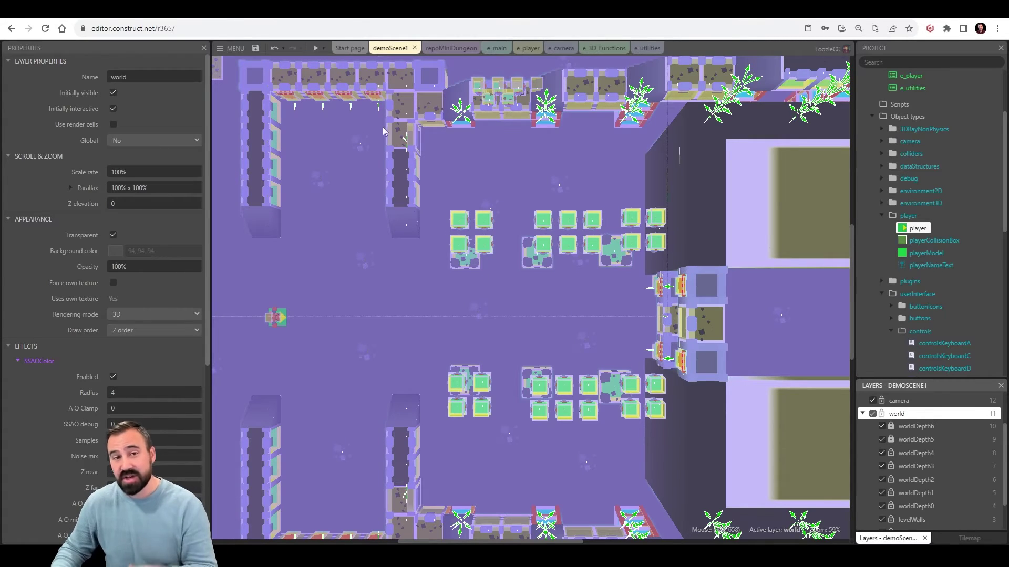
# Open the e_main event sheet and collapse its 3D Object, 3D Collision and Main :: Debug groups
pyautogui.click(494, 48)
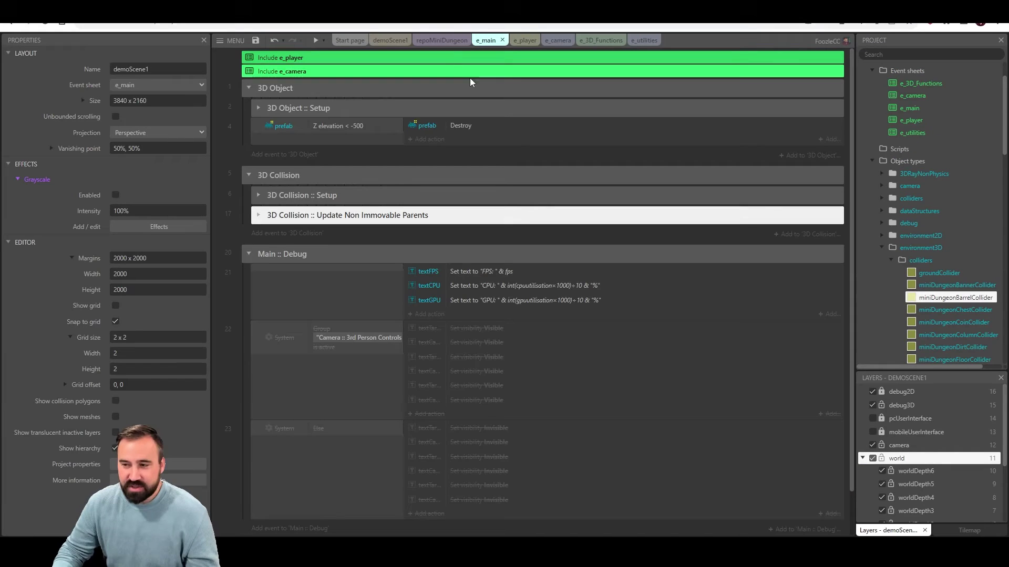
pyautogui.click(248, 88)
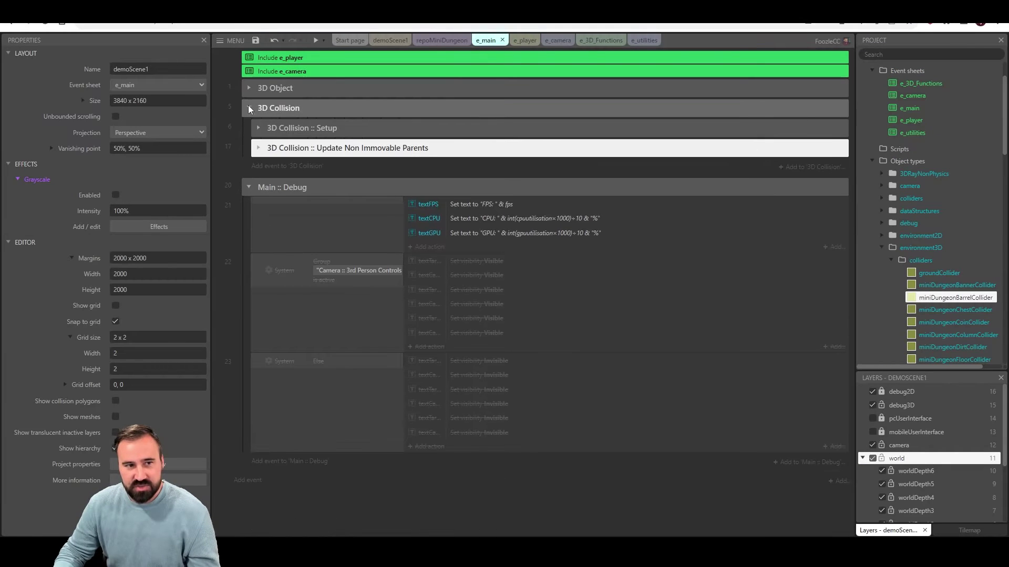
pyautogui.click(248, 109)
pyautogui.click(250, 128)
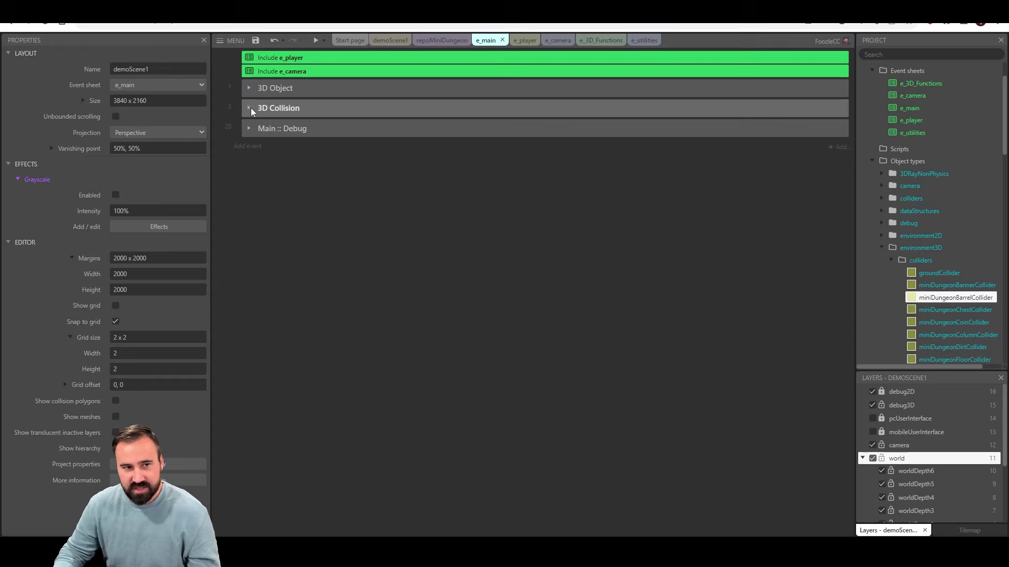
# Expand the 3D Collision, 3D Object and 3D Object :: Setup groups and inspect the parameters of the models' Enable quaternion action
pyautogui.click(249, 108)
pyautogui.click(248, 89)
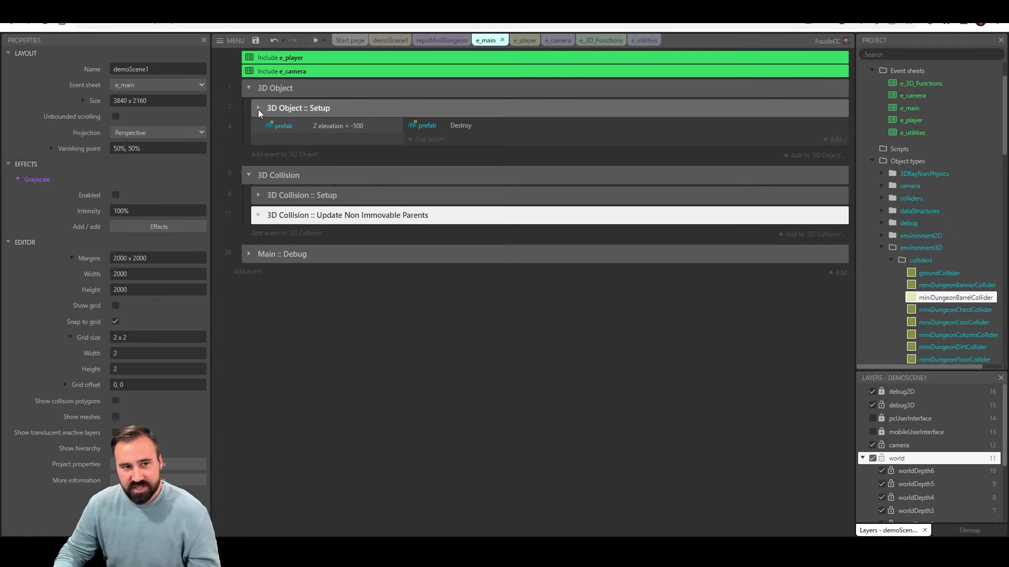
pyautogui.click(258, 108)
pyautogui.click(489, 131)
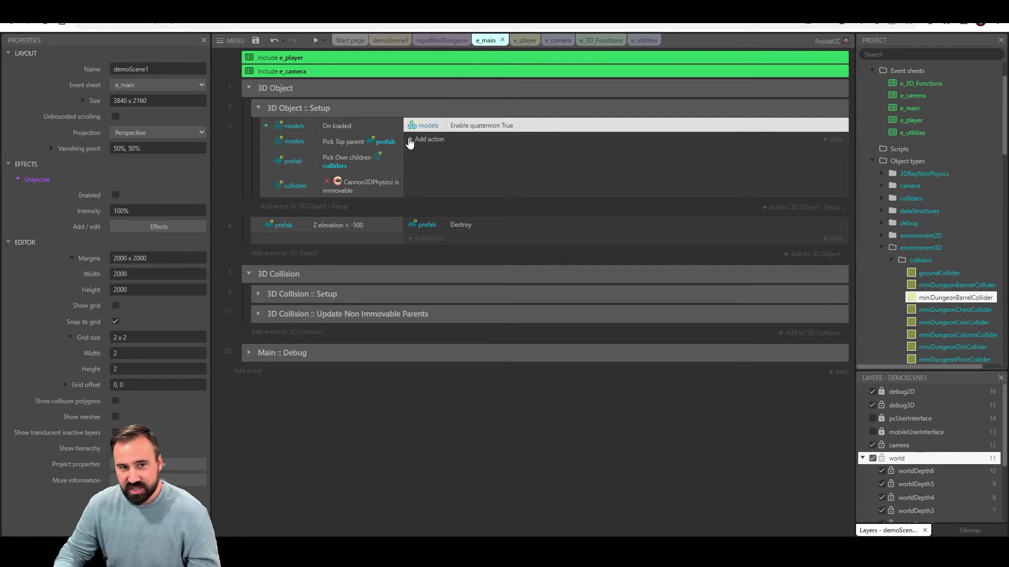
pyautogui.doubleClick(497, 126)
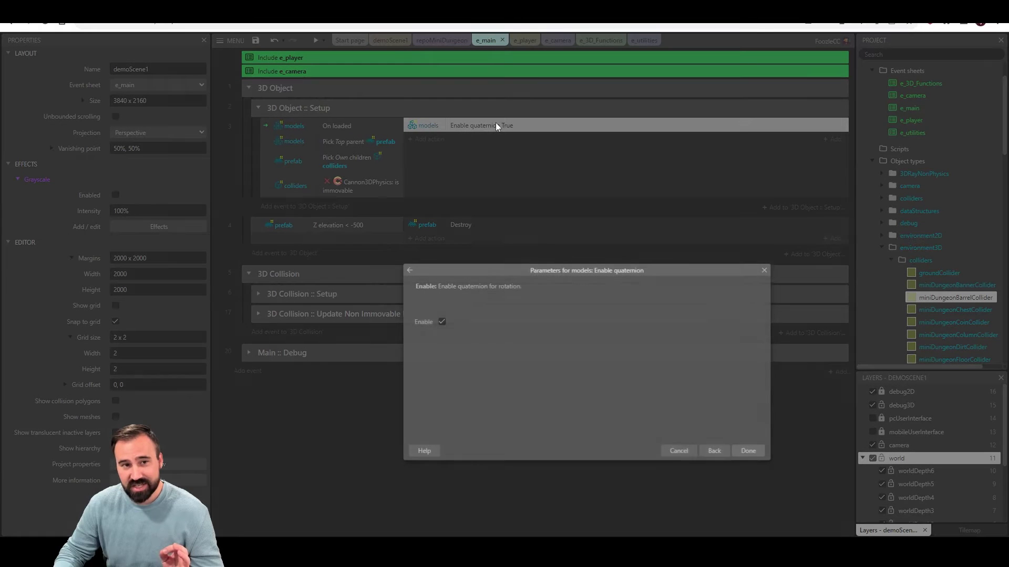
pyautogui.click(764, 270)
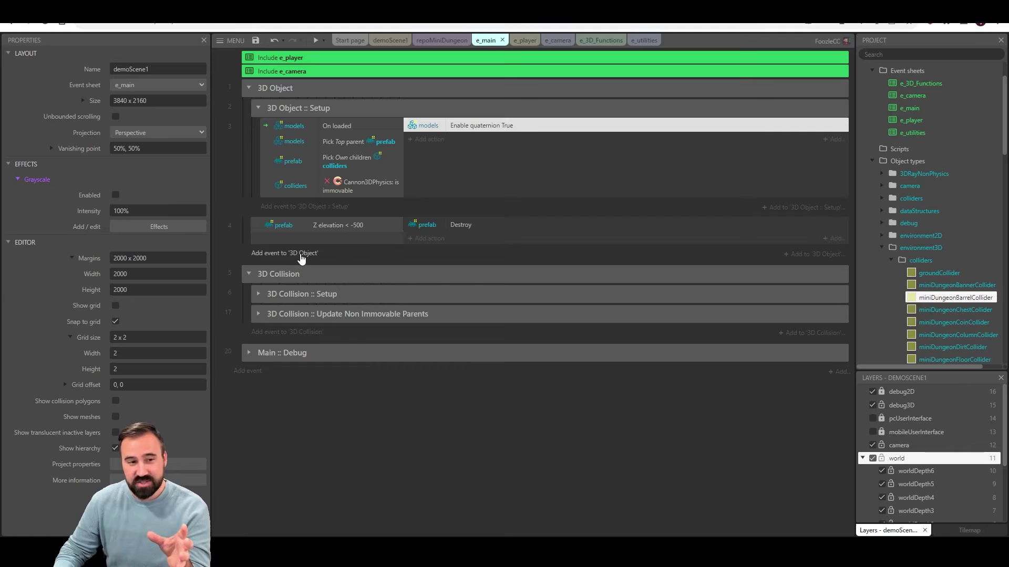
# Expand 3D Collision :: Update Non Immovable Parents and inspect the parameters of the models' Set quaternion action
pyautogui.click(257, 313)
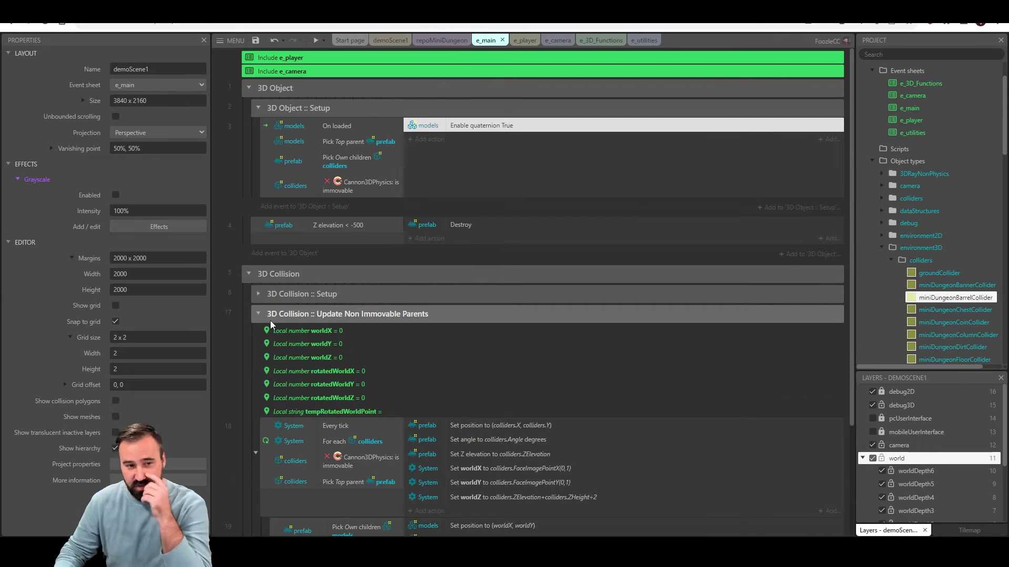
pyautogui.scroll(-3, 447, 363)
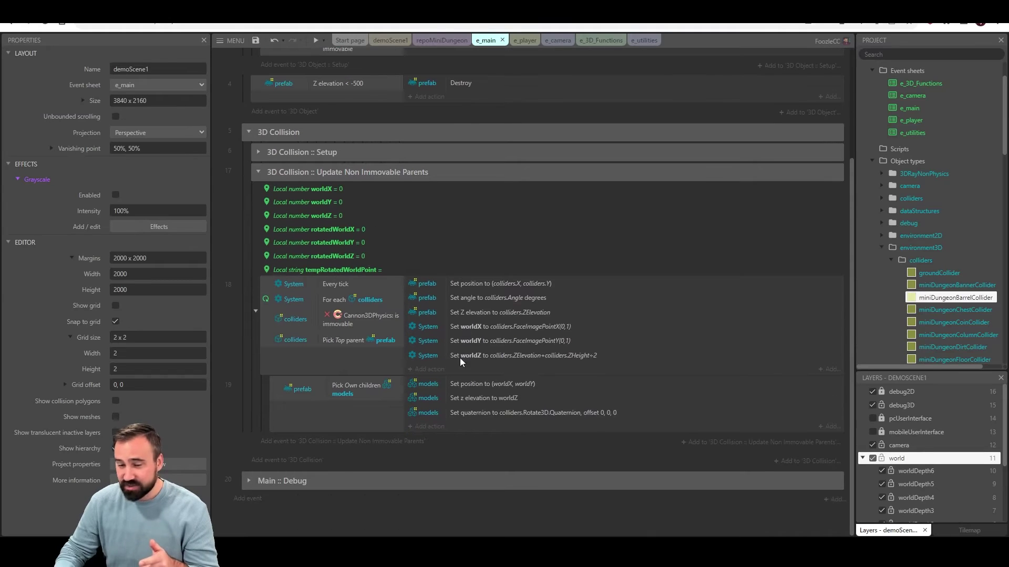
pyautogui.doubleClick(489, 412)
pyautogui.click(479, 323)
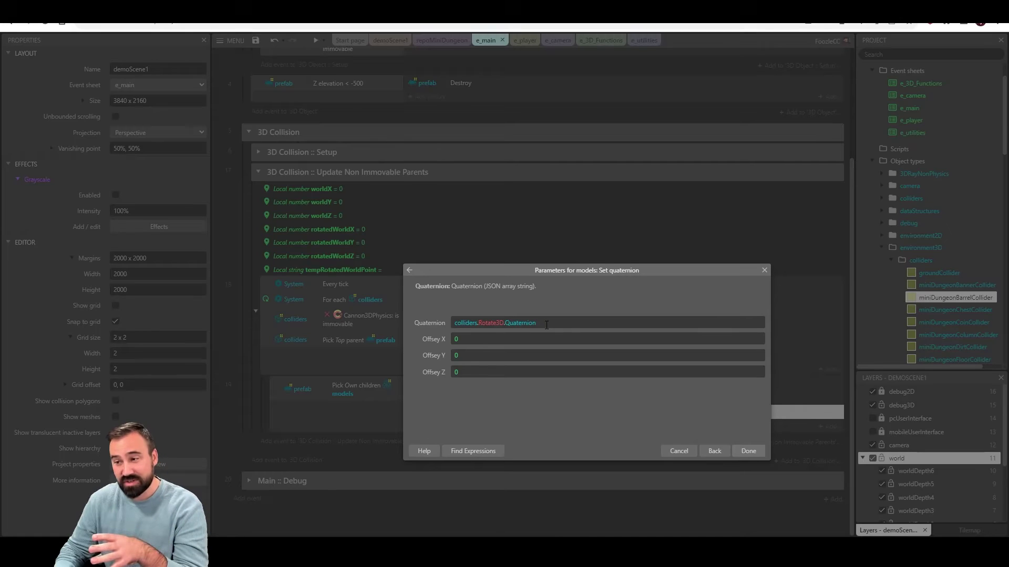
pyautogui.click(748, 450)
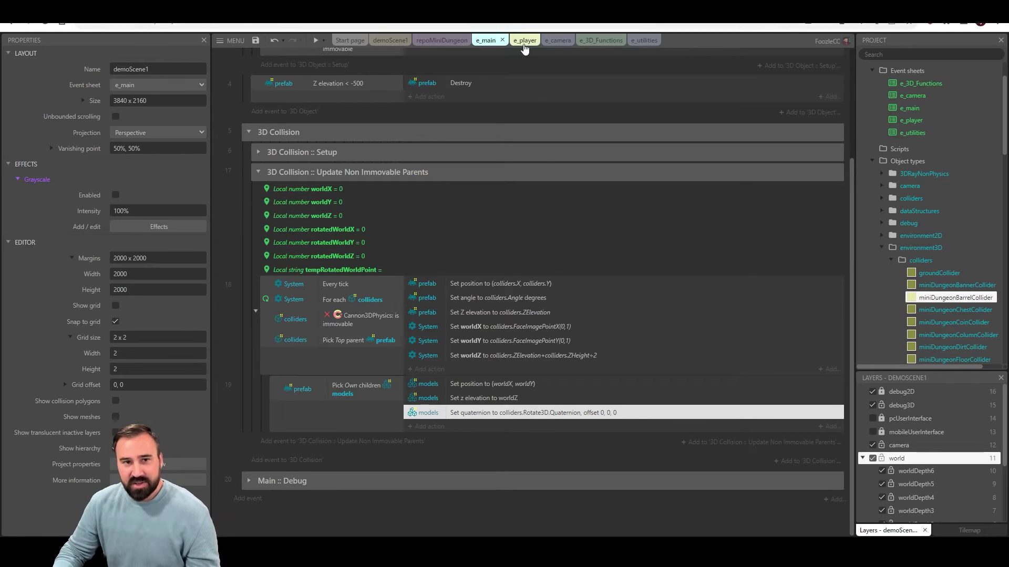
# Open the e_player event sheet and review its events up to the Controls :: RPG group
pyautogui.click(524, 41)
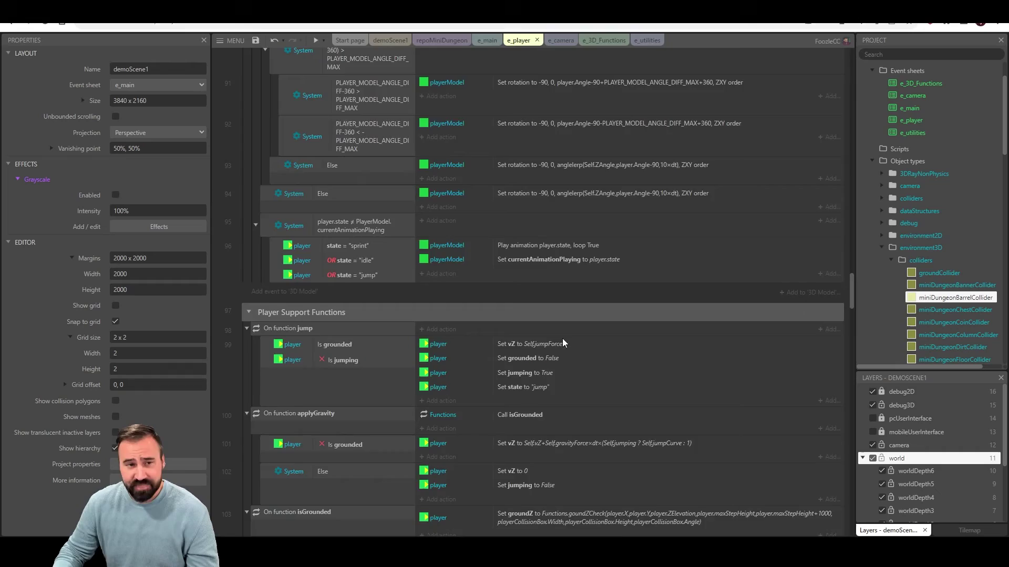
pyautogui.scroll(20, 562, 343)
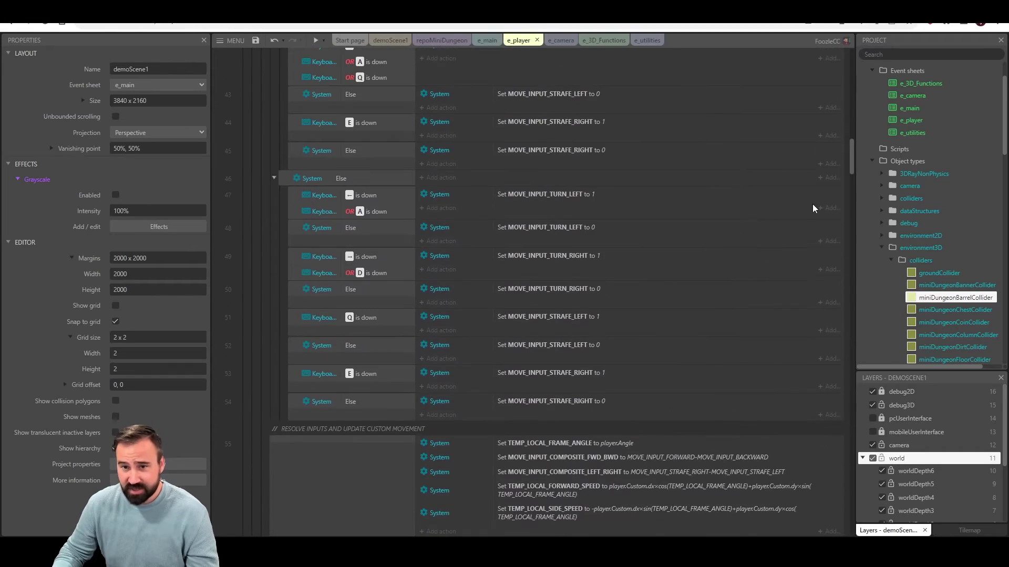
pyautogui.scroll(15, 746, 250)
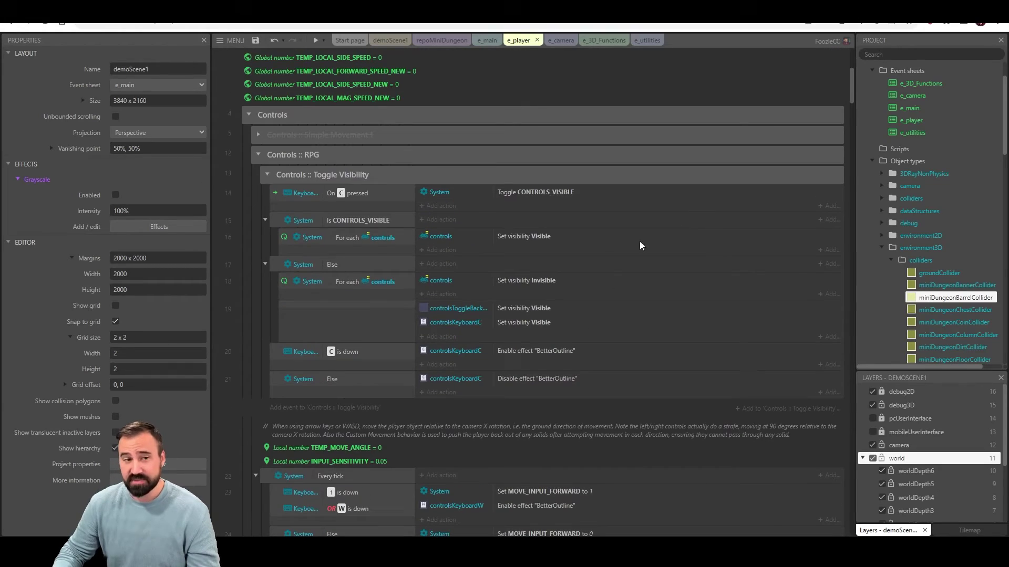
# Review the Controls :: RPG events in e_player, from the keyboard inputs through resolving inputs and updating custom movement
pyautogui.scroll(-5, 451, 245)
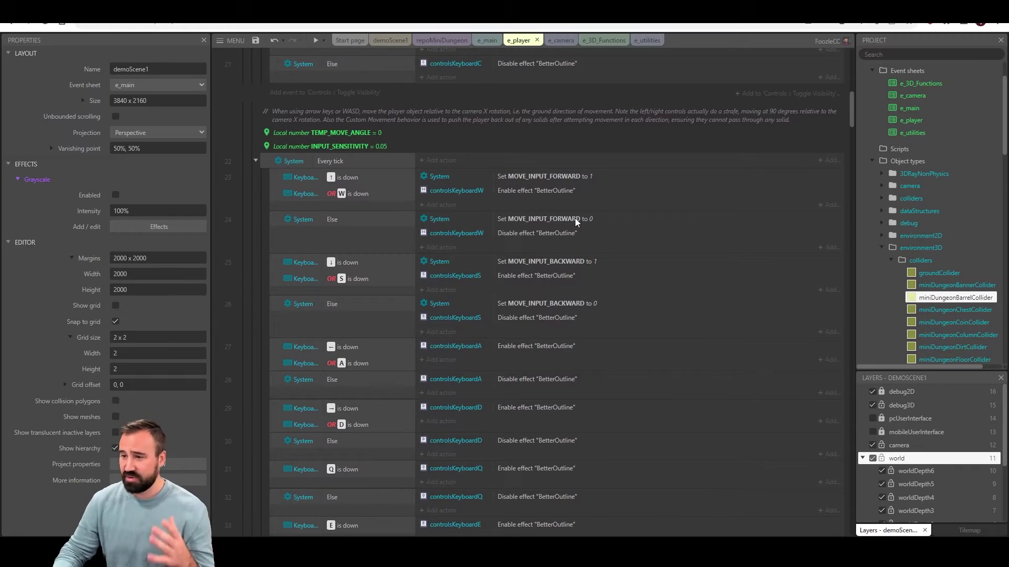
pyautogui.scroll(-6, 577, 222)
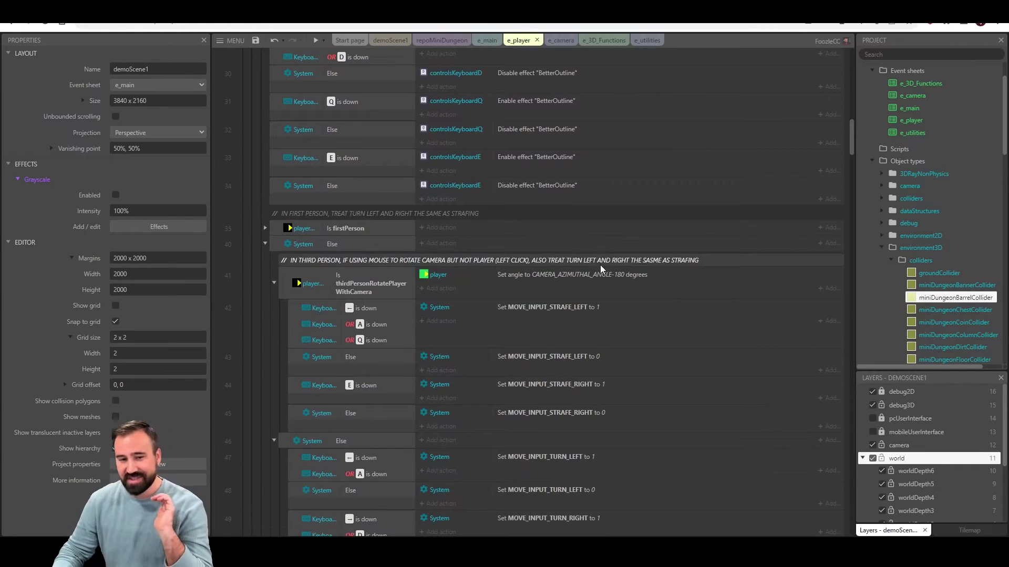
pyautogui.scroll(-7, 600, 271)
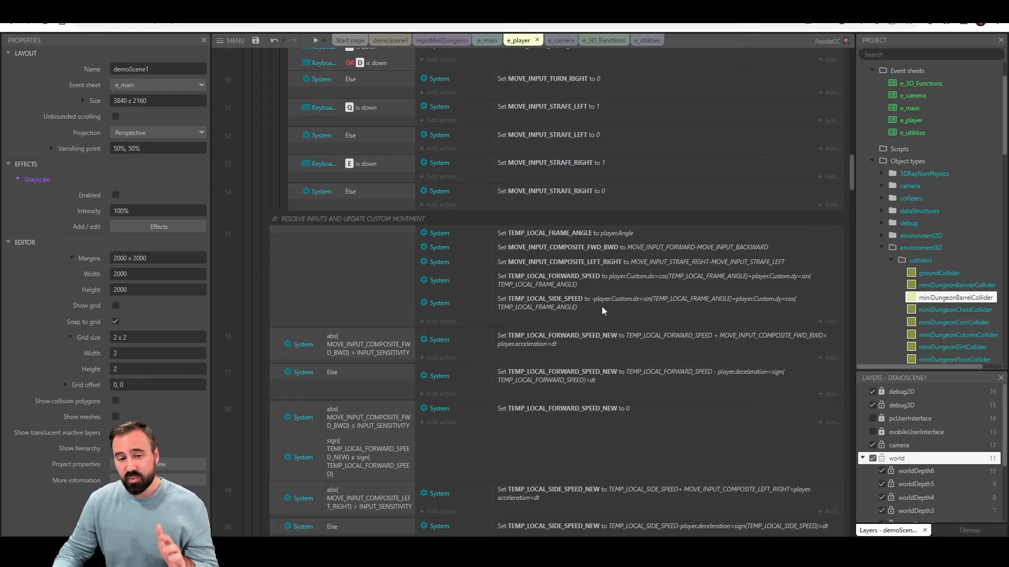
pyautogui.scroll(-1, 602, 308)
pyautogui.scroll(-3, 609, 304)
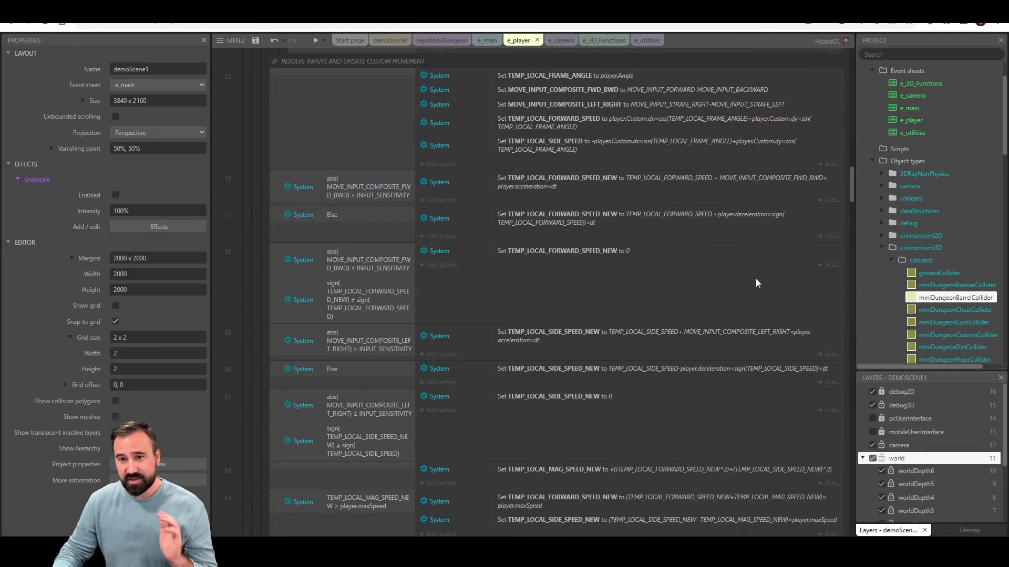
pyautogui.scroll(-6, 938, 283)
pyautogui.scroll(5, 929, 276)
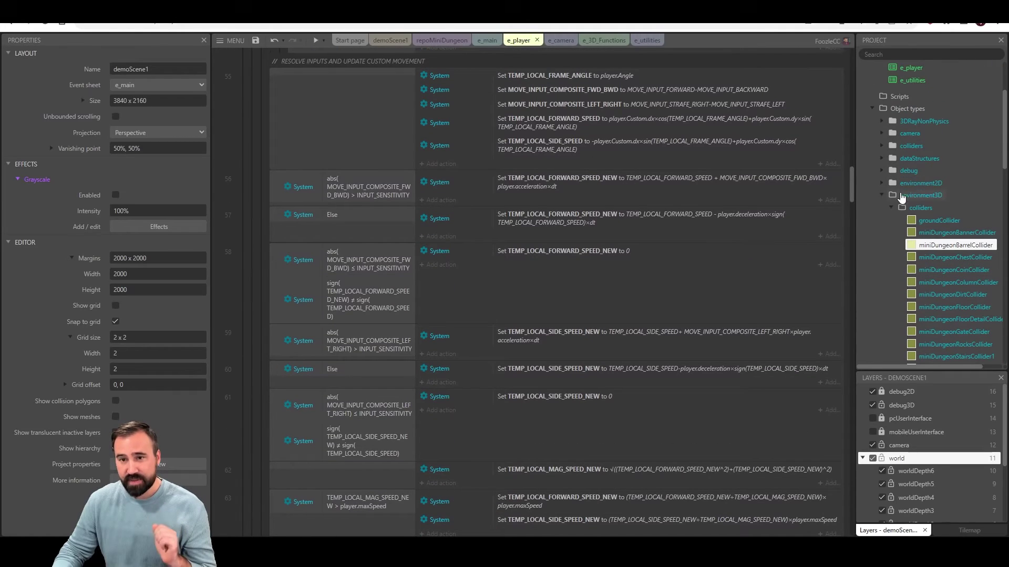
# Collapse the environment3D object folder, expand the player folder, and inspect the player object's instance variables
pyautogui.click(888, 197)
pyautogui.click(883, 195)
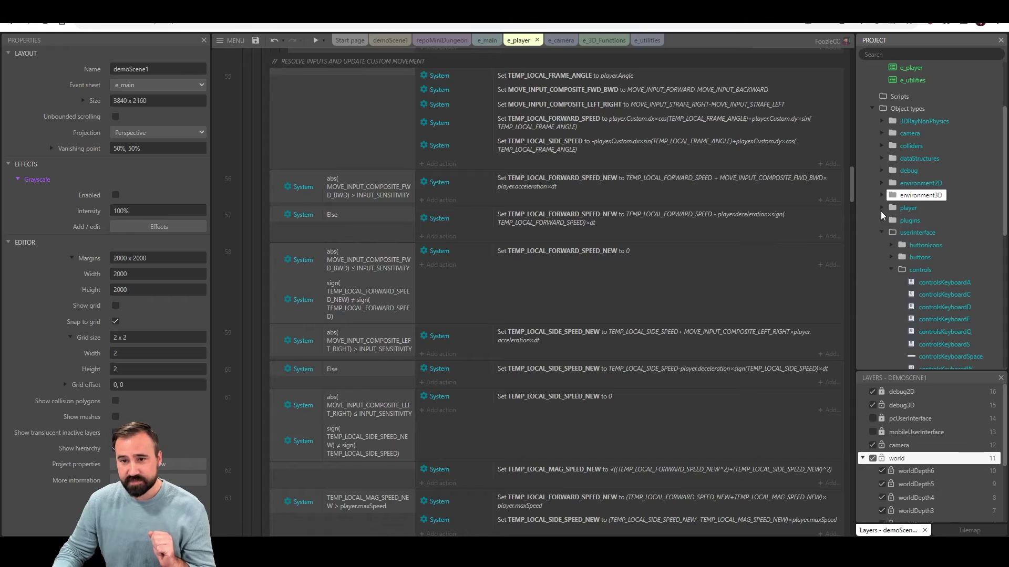
pyautogui.click(881, 208)
pyautogui.click(917, 220)
pyautogui.scroll(-5, 71, 355)
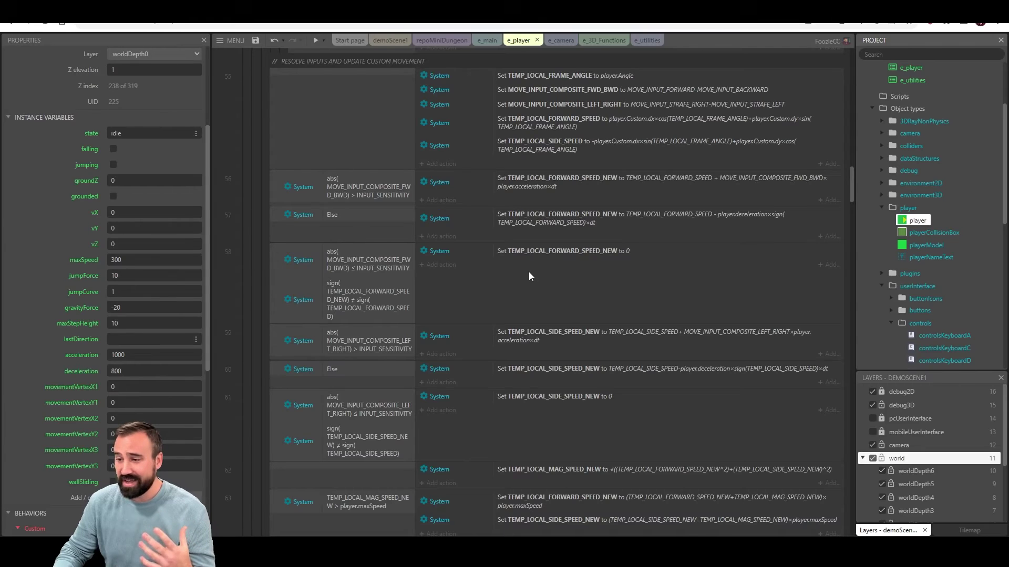
# Review the e_player events from the jump controls through Gravity and Z Elevation, 3D Model and Player Support Functions
pyautogui.scroll(-12, 529, 273)
pyautogui.scroll(-4, 593, 288)
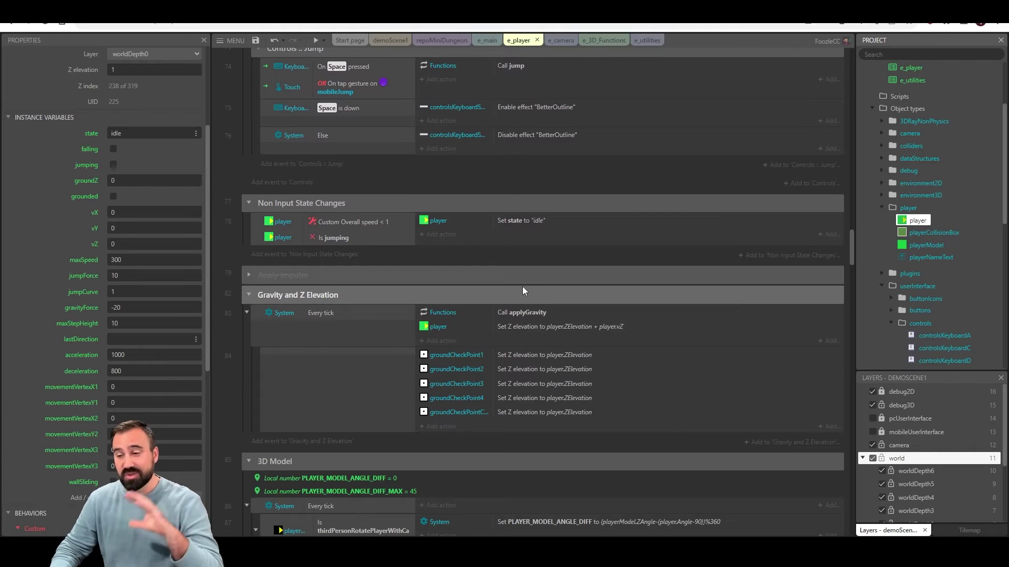
pyautogui.scroll(-15, 523, 289)
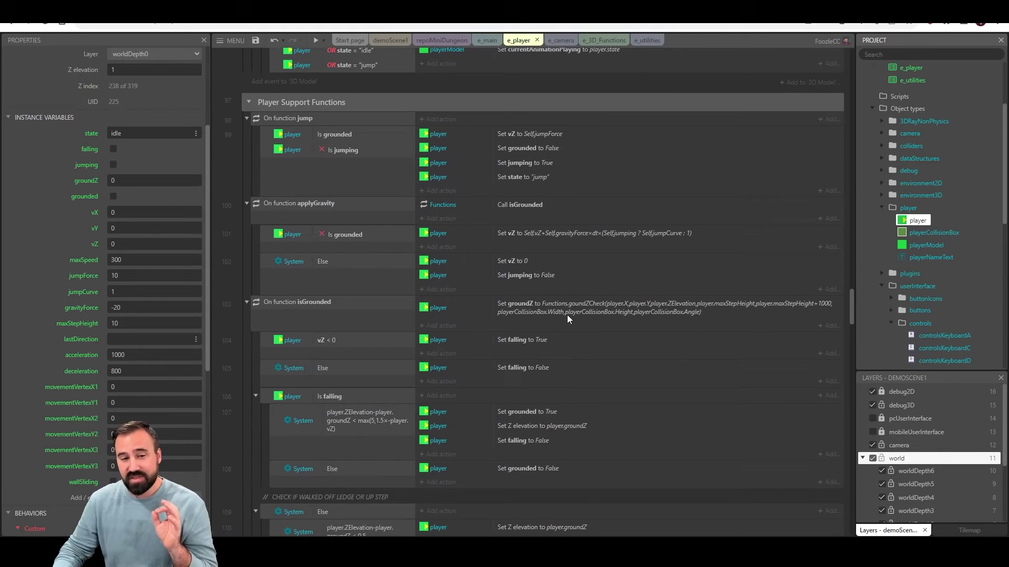
pyautogui.scroll(-5, 567, 315)
pyautogui.scroll(2, 571, 307)
# Examine the goundZCheck function, including its local variables, corner calculations, ground check points and Cannon3DPhysics raycasts
pyautogui.scroll(-5, 572, 313)
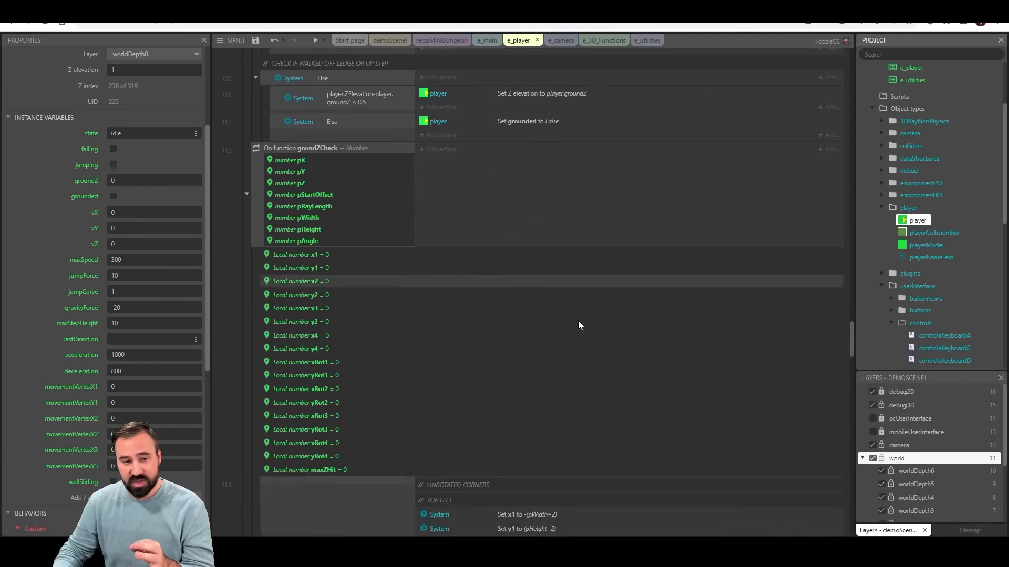
pyautogui.scroll(-1, 579, 321)
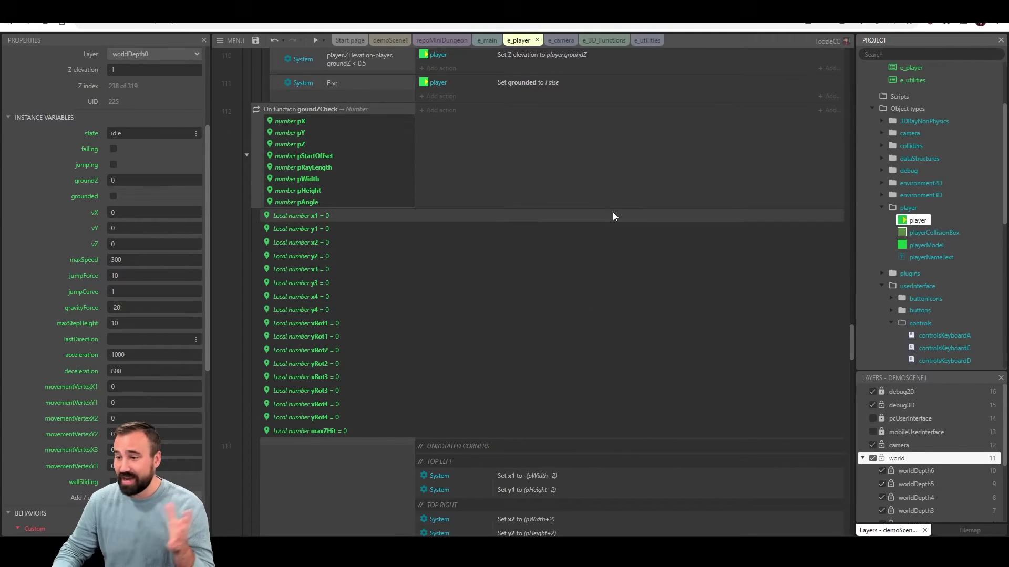
pyautogui.scroll(-5, 610, 232)
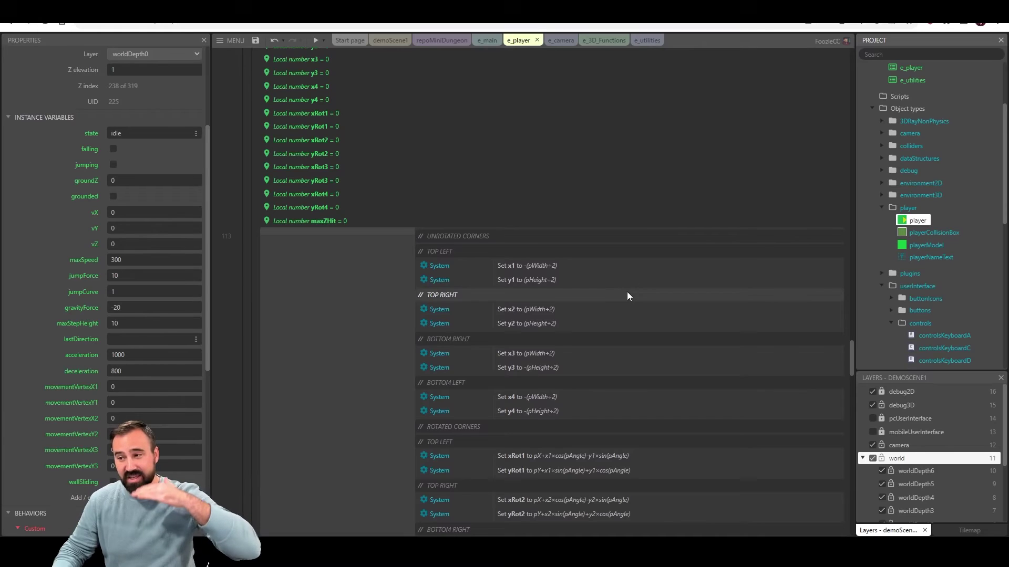
pyautogui.scroll(-4, 619, 309)
pyautogui.scroll(-10, 619, 318)
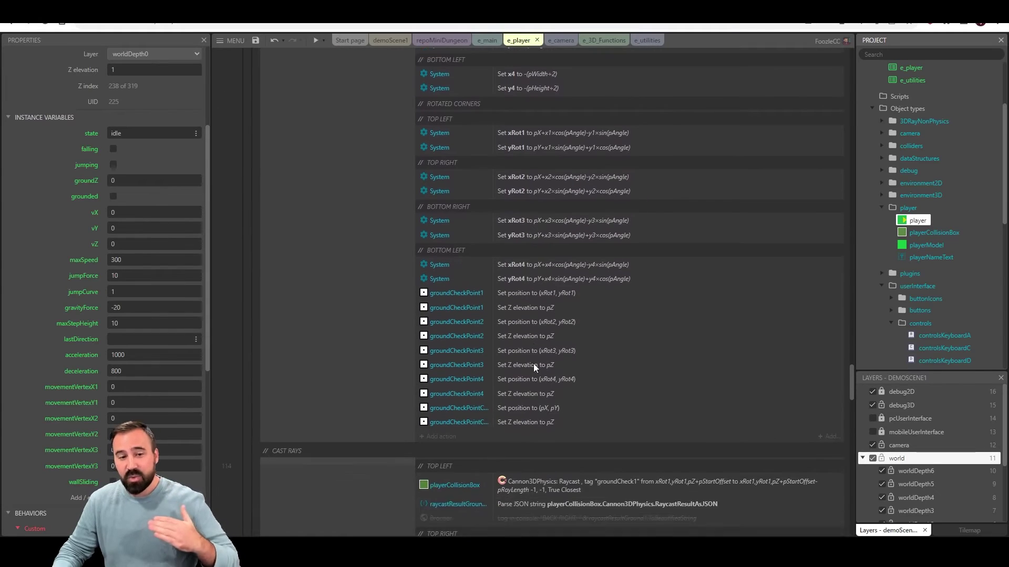
pyautogui.click(566, 227)
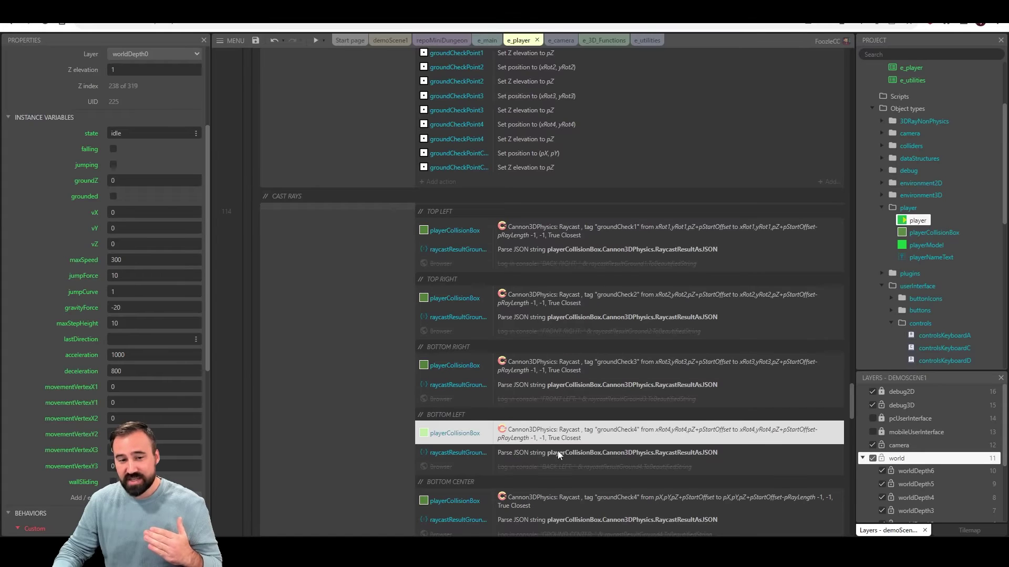
# In the demoScene1 layout, select the five 8 x 8 ground check boxes outside the layout and make them initially visible
pyautogui.click(390, 40)
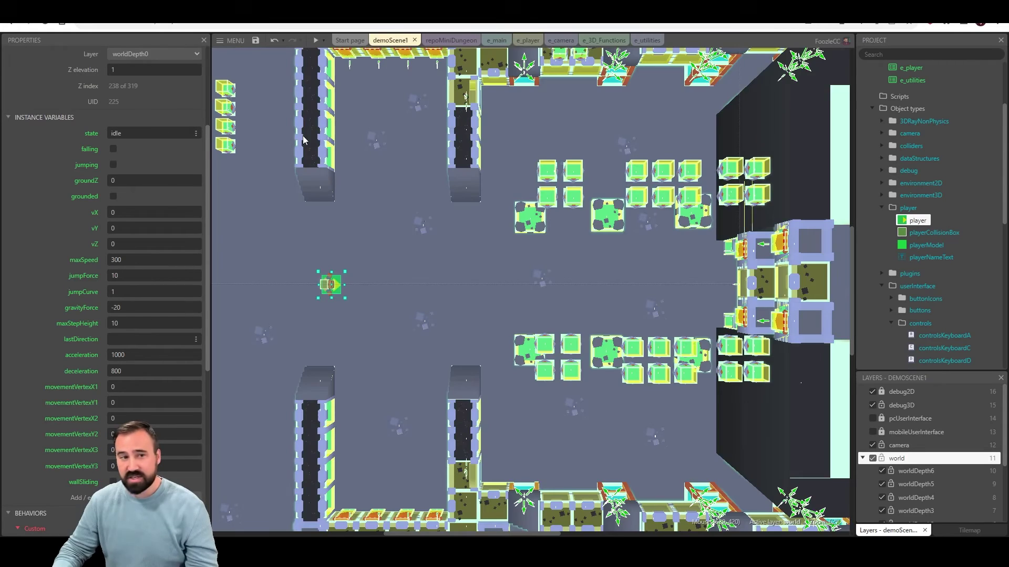
pyautogui.keyDown('ctrl'); pyautogui.scroll(-5, 325, 179); pyautogui.keyUp('ctrl')
pyautogui.keyDown('ctrl'); pyautogui.scroll(5, 228, 108); pyautogui.keyUp('ctrl')
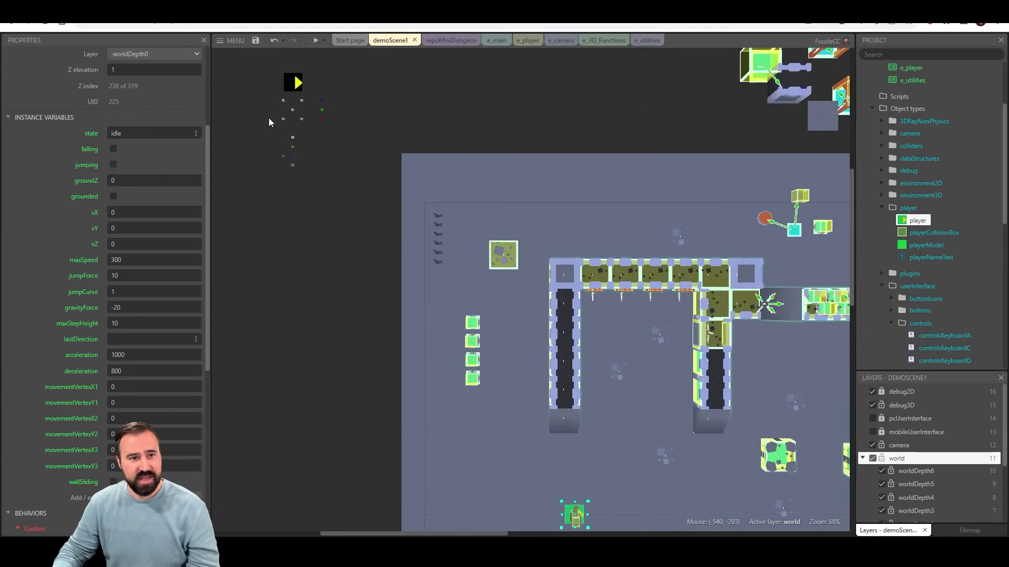
pyautogui.keyDown('ctrl'); pyautogui.scroll(3, 270, 120); pyautogui.keyUp('ctrl')
pyautogui.moveTo(263, 131); pyautogui.dragTo(322, 88)
pyautogui.scroll(-1, 131, 305)
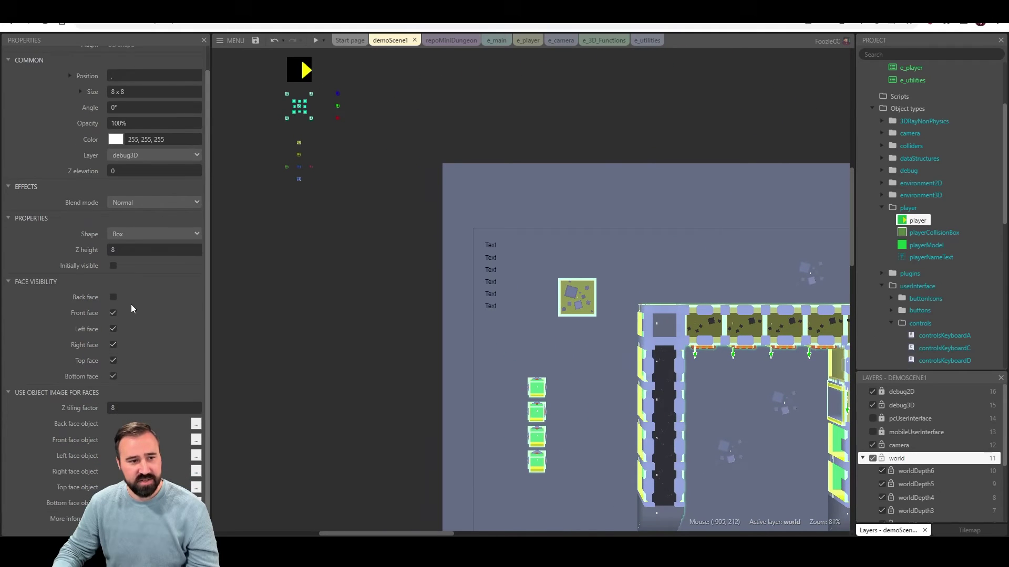
pyautogui.click(114, 267)
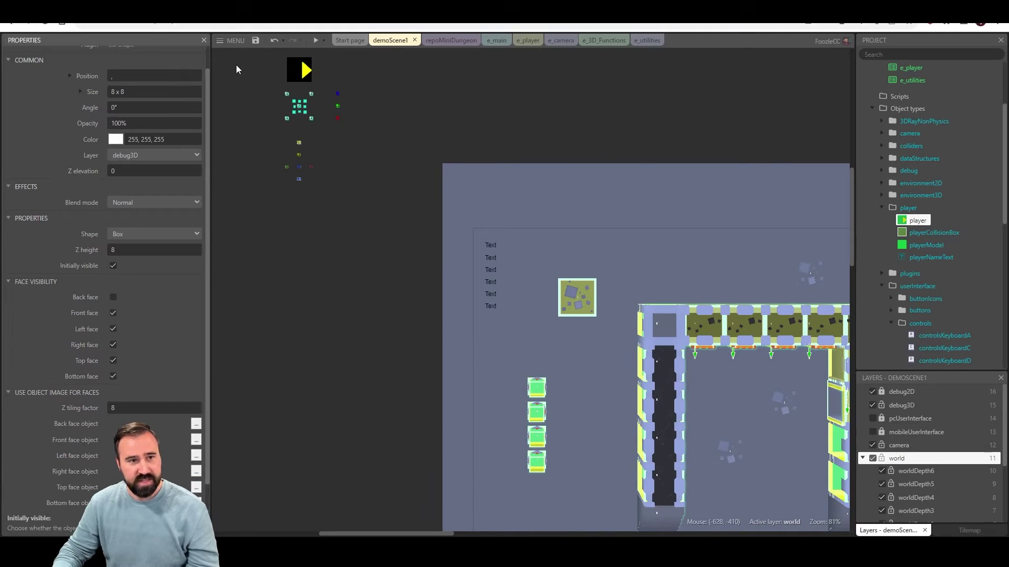
# Preview demoScene1 and run and jump the player toward the side stairs to watch the ground check points
pyautogui.click(315, 41)
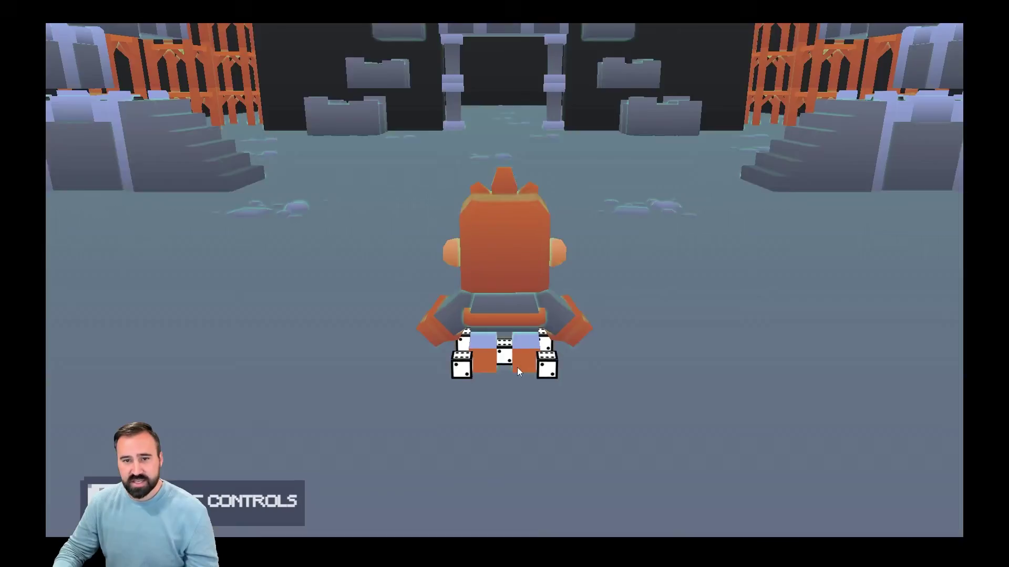
pyautogui.press('w')
pyautogui.press('d')
pyautogui.press('space')
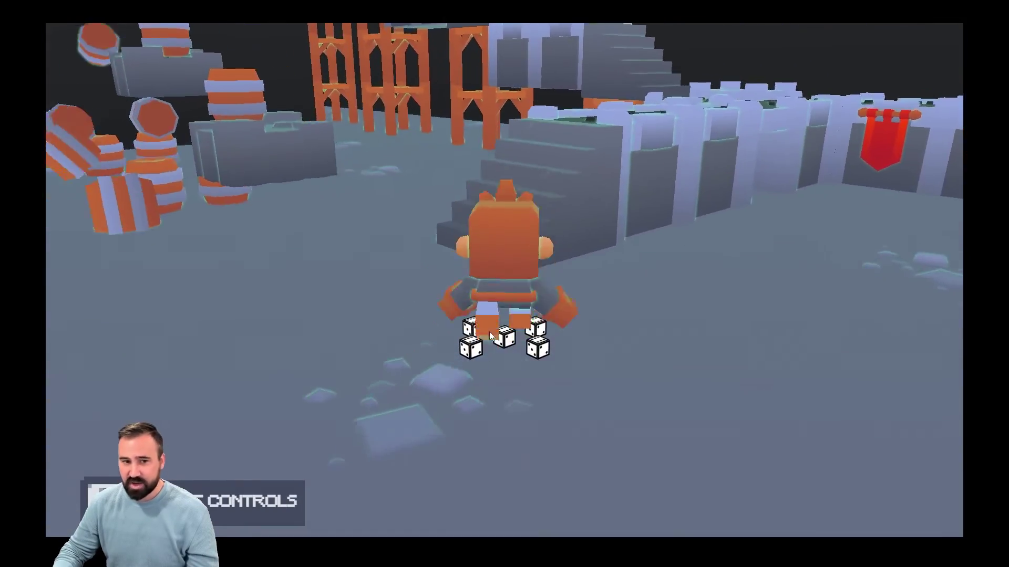
pyautogui.press('space')
pyautogui.press('w')
pyautogui.press('d')
pyautogui.press('space')
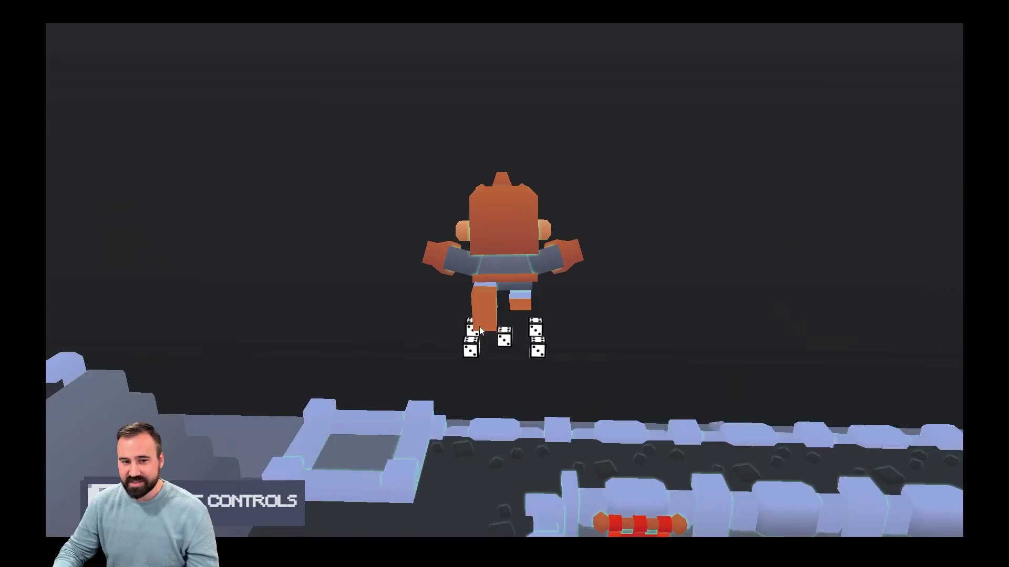
# Steer the player up the staircases to the upper barrels to check how the ground check points follow it
pyautogui.press('a')
pyautogui.press('w')
pyautogui.press('a')
pyautogui.press('d')
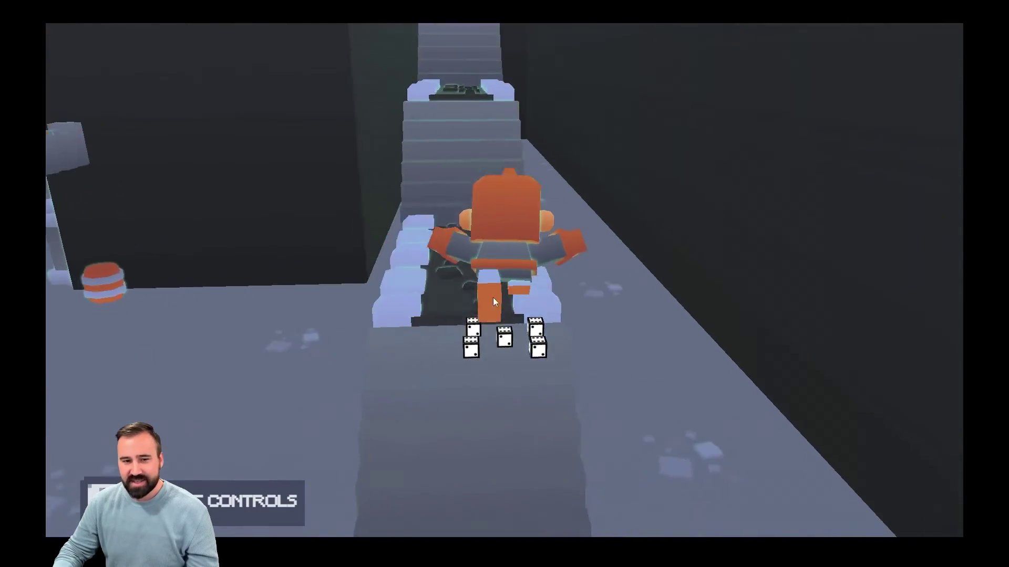
pyautogui.press('Up')
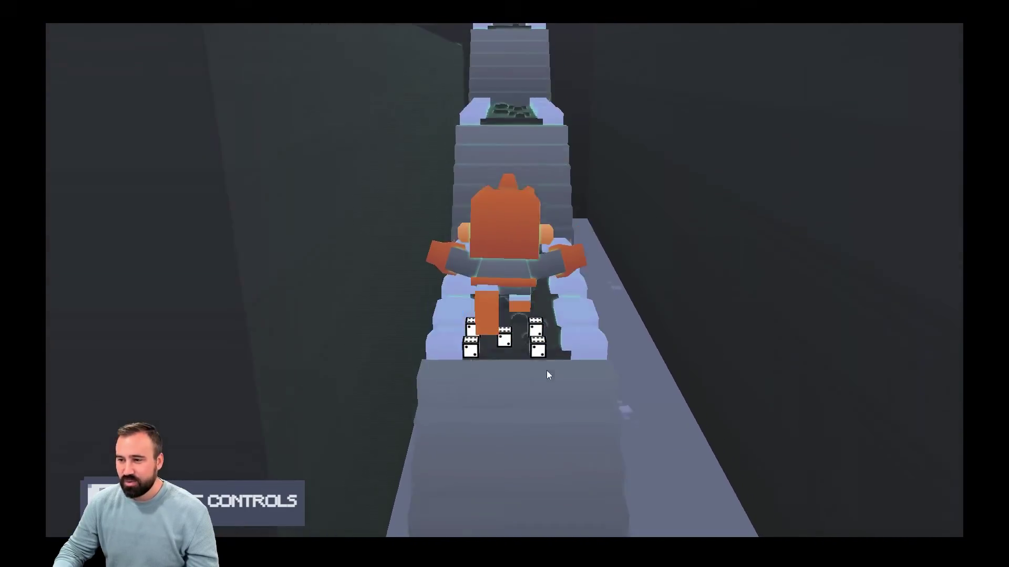
pyautogui.press('Up')
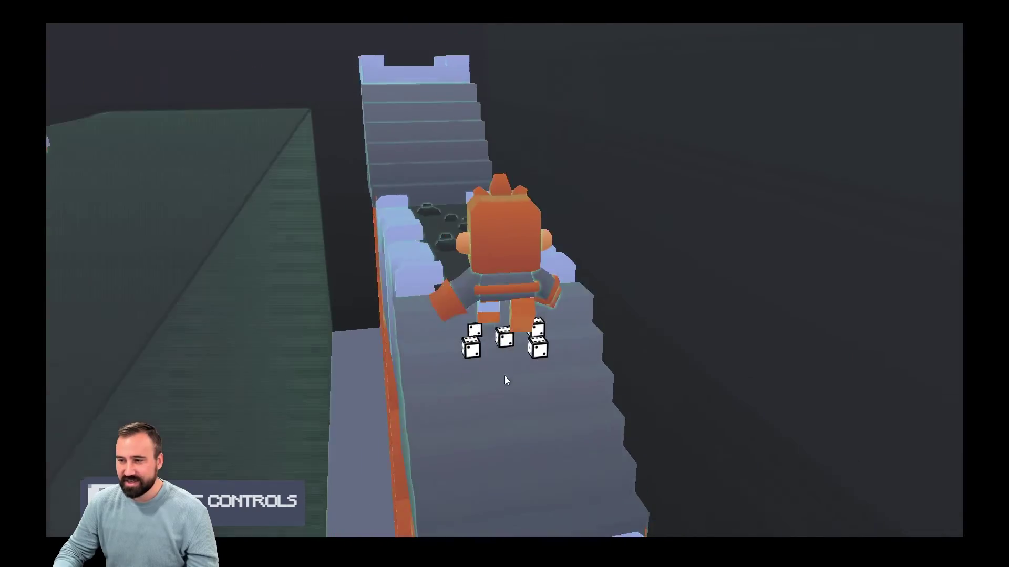
pyautogui.press('Up')
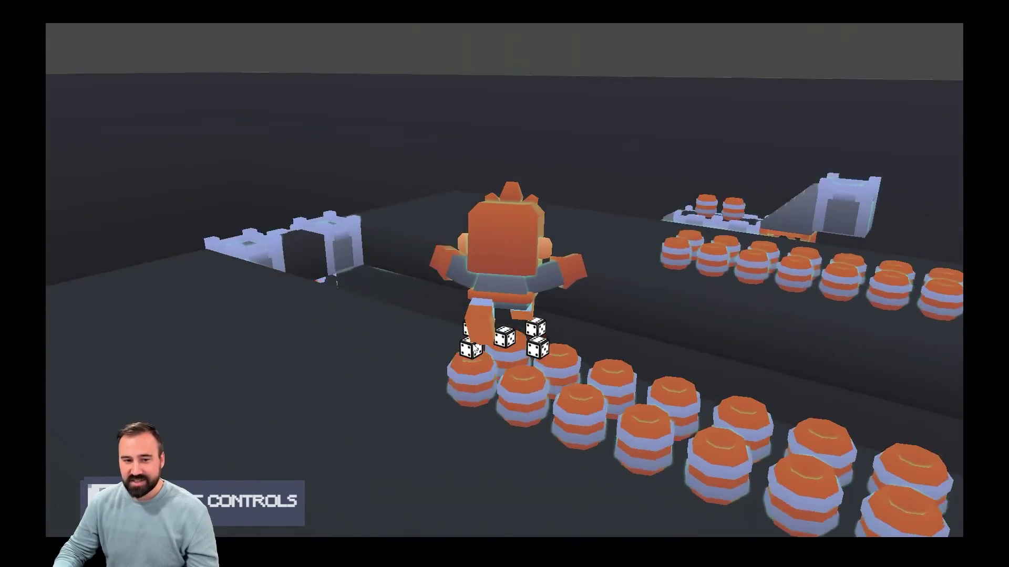
pyautogui.press('Up')
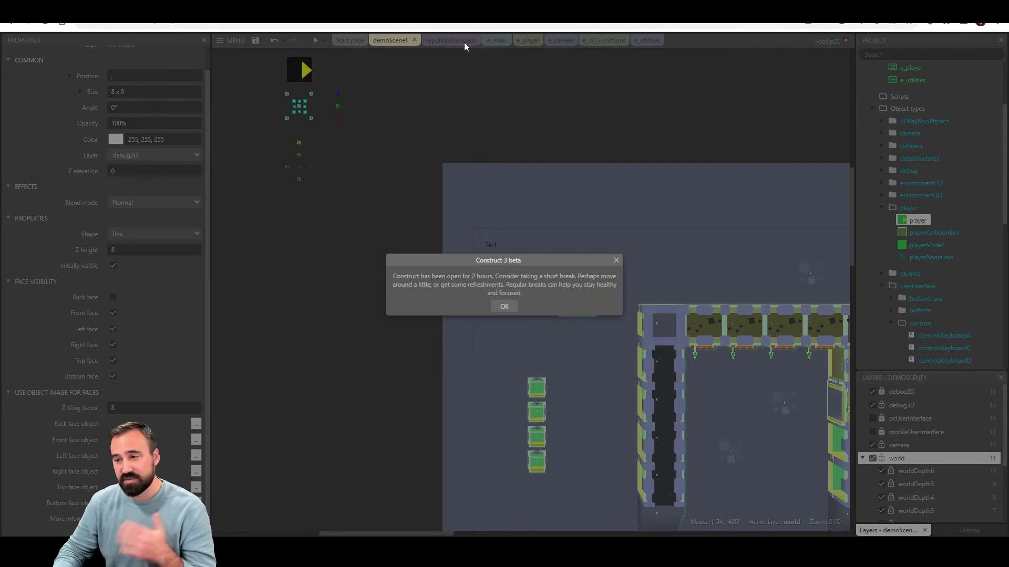
# Dismiss the break reminder and return to the Bottom Center raycast action in the e_player event sheet
pyautogui.click(502, 308)
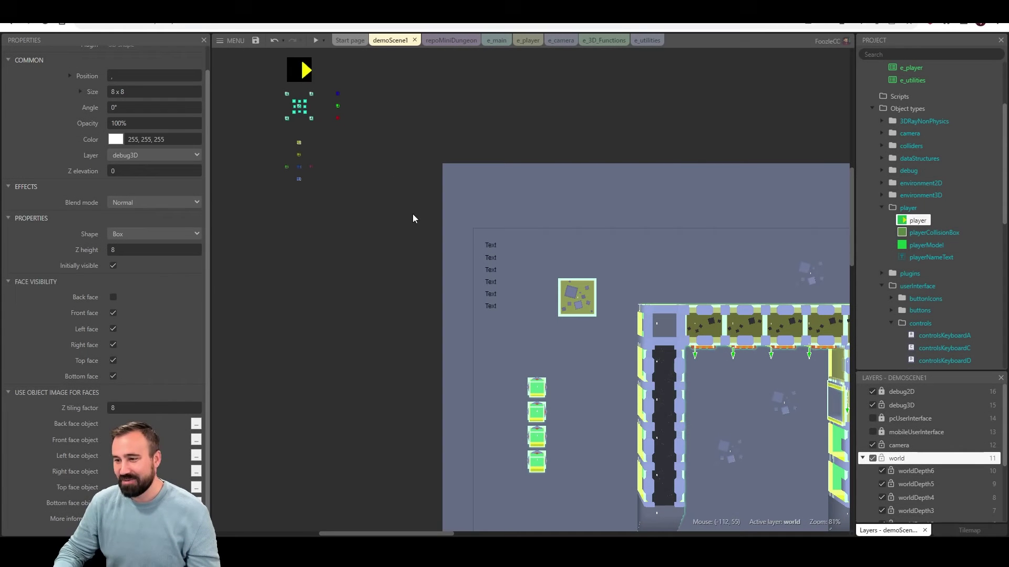
pyautogui.click(450, 45)
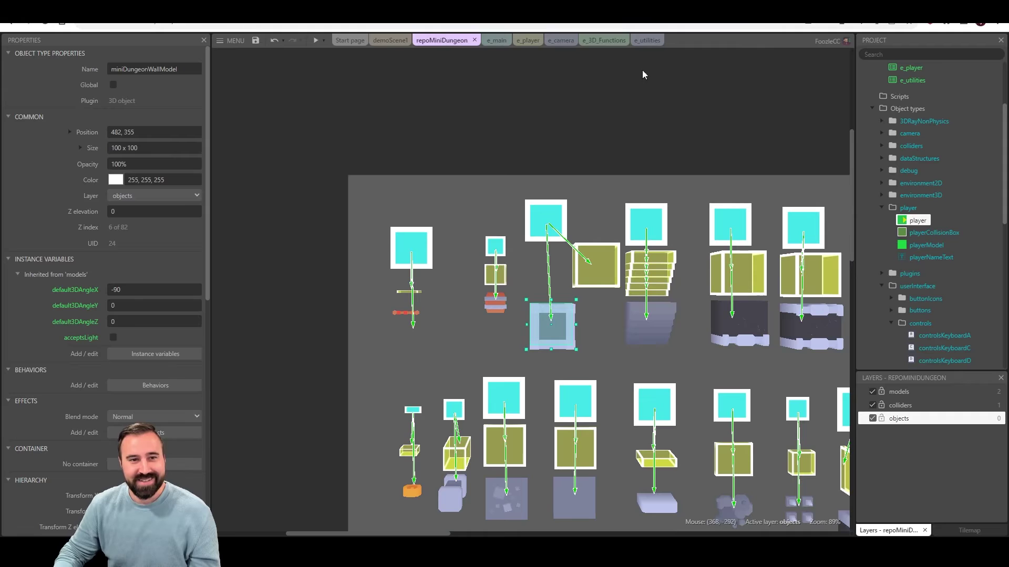
pyautogui.click(528, 40)
pyautogui.click(736, 294)
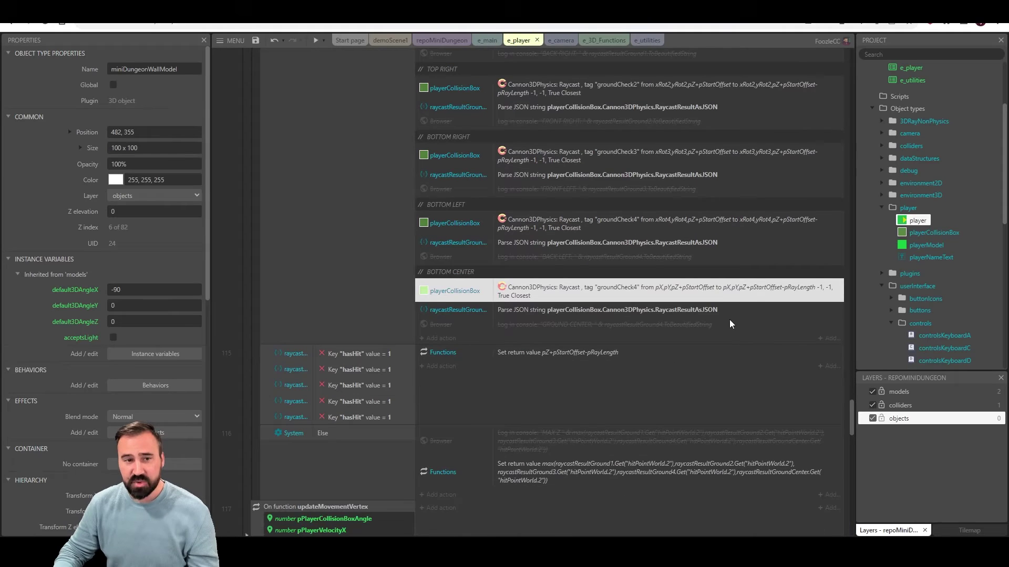
# Examine the ground check return values, then select the wallCheck function and read through its collision script
pyautogui.scroll(-3, 733, 341)
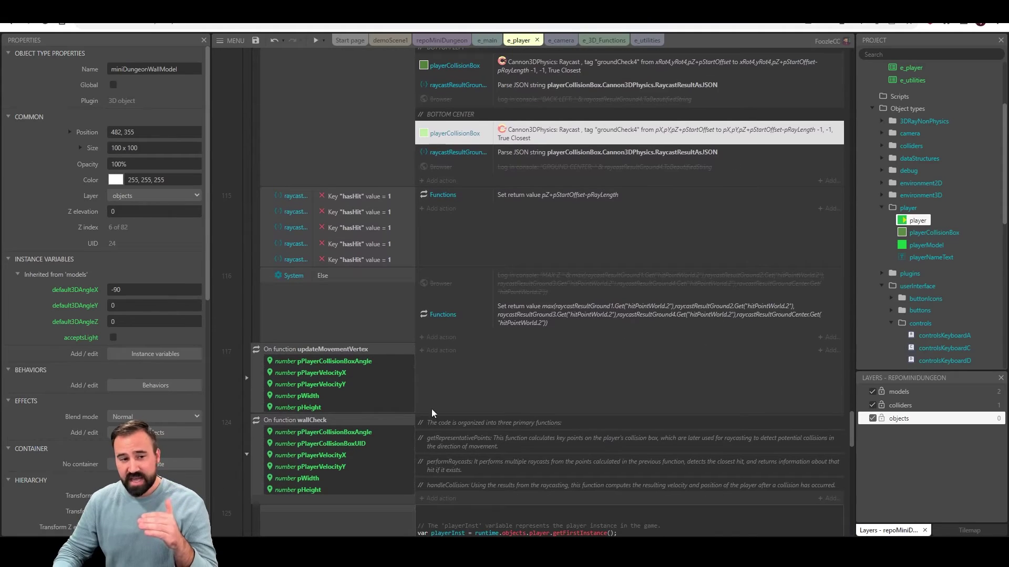
pyautogui.scroll(-2, 421, 404)
pyautogui.click(394, 398)
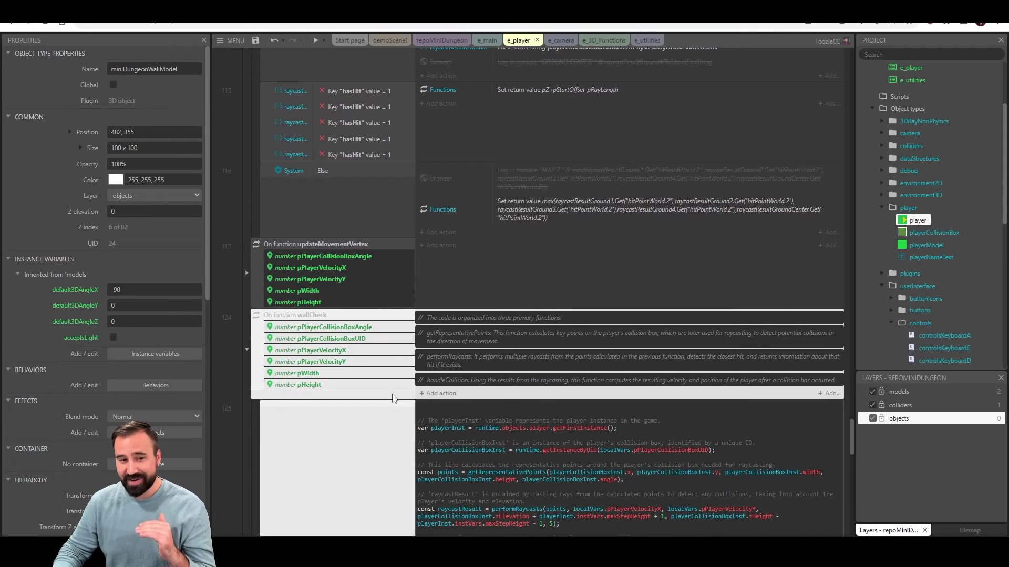
pyautogui.scroll(-7, 509, 448)
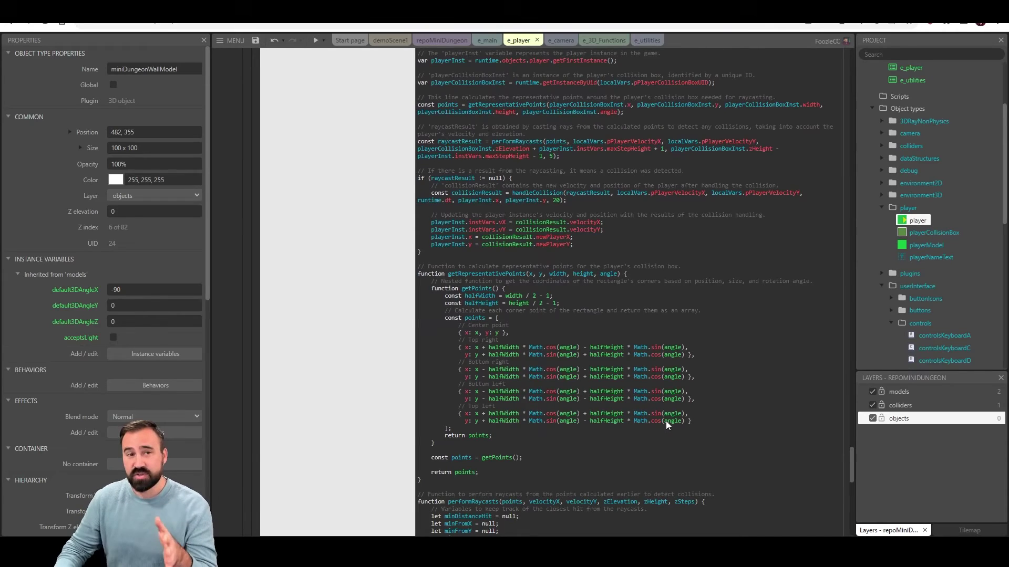
# Preview demoScene1 and run the player past the barrels, through the central doorway and toward the dark wall beyond
pyautogui.click(391, 40)
pyautogui.click(316, 40)
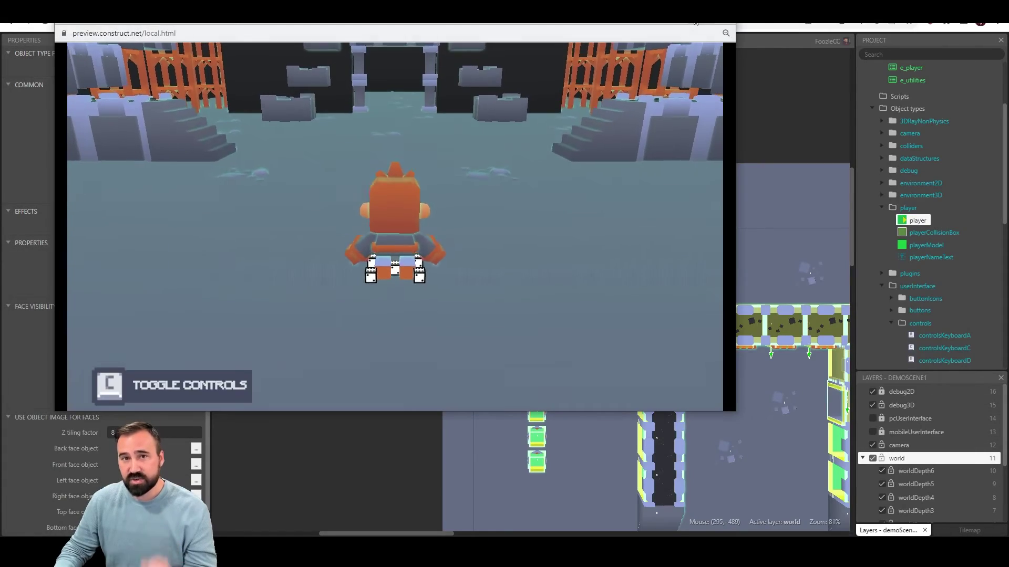
pyautogui.click(698, 16)
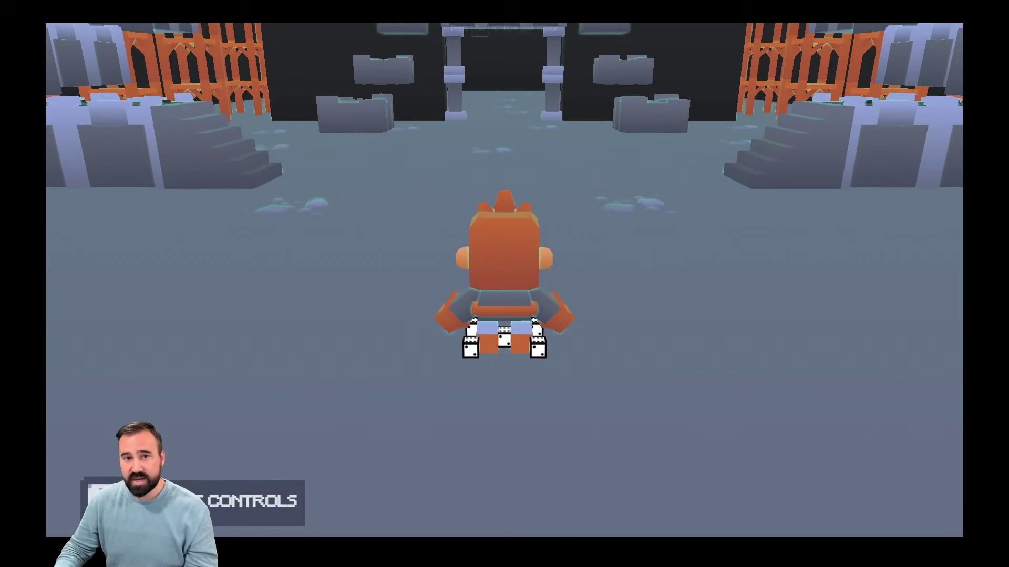
pyautogui.press('w')
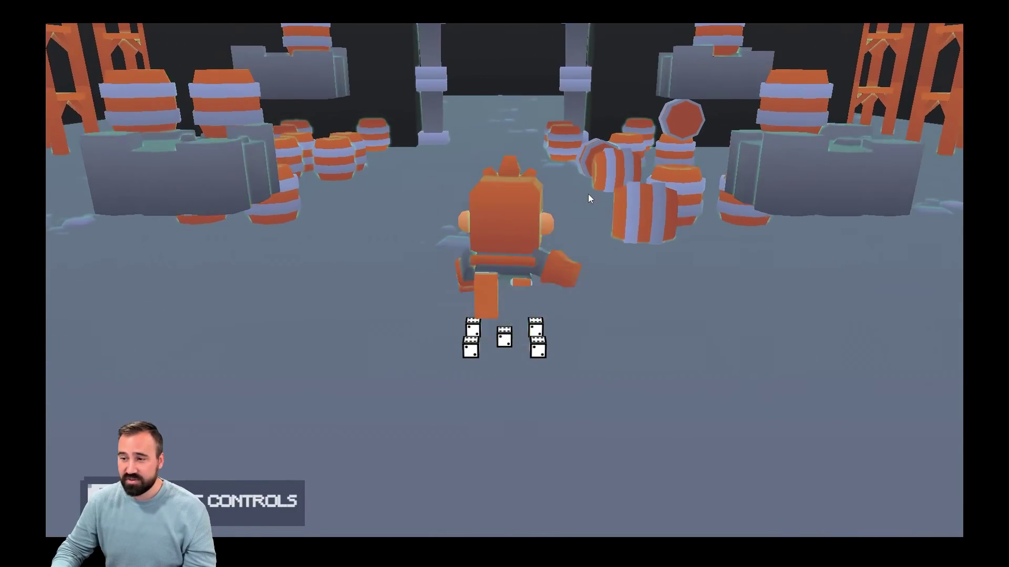
pyautogui.press('w')
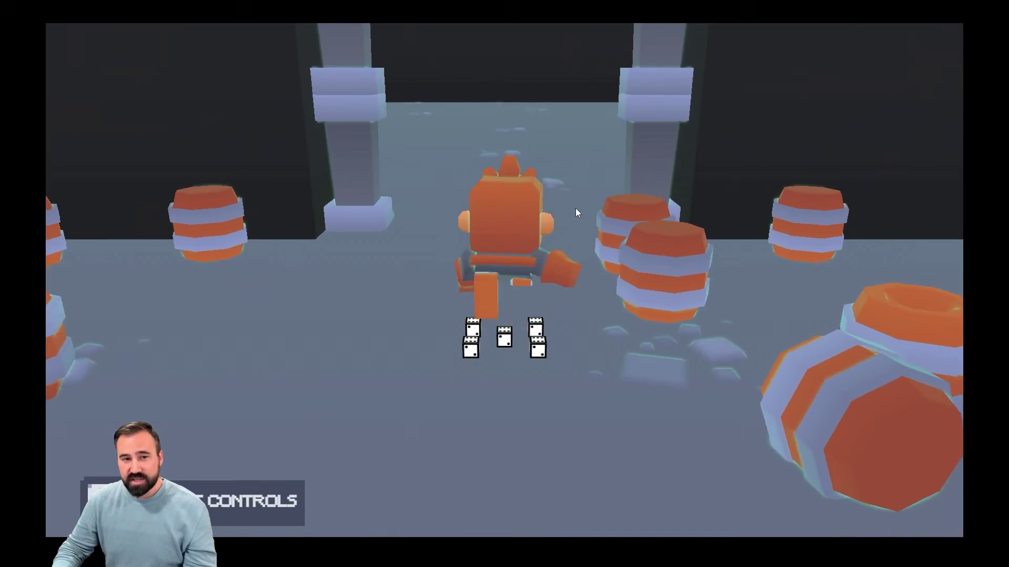
pyautogui.press('w')
pyautogui.press('d')
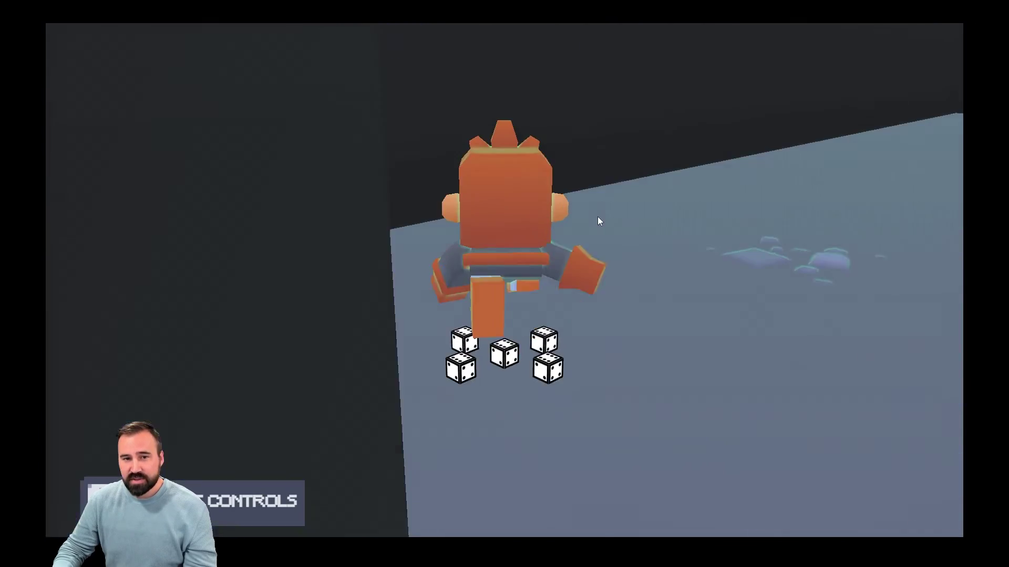
pyautogui.press('w')
pyautogui.press('d')
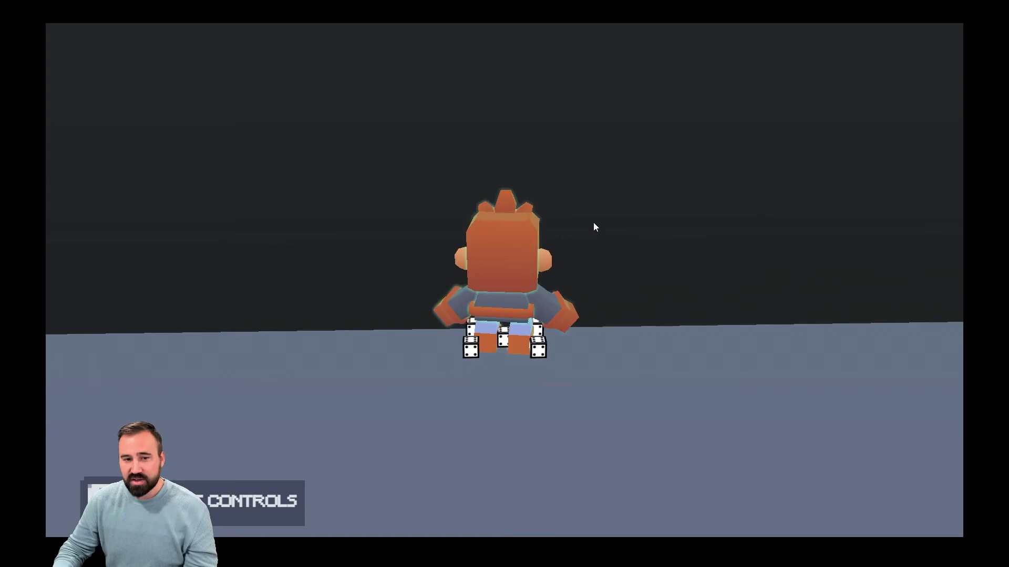
# Turn the player against the dark wall beside the doorway, with the camera zoomed out, and jump to test the wall collision
pyautogui.press('d')
pyautogui.press('w')
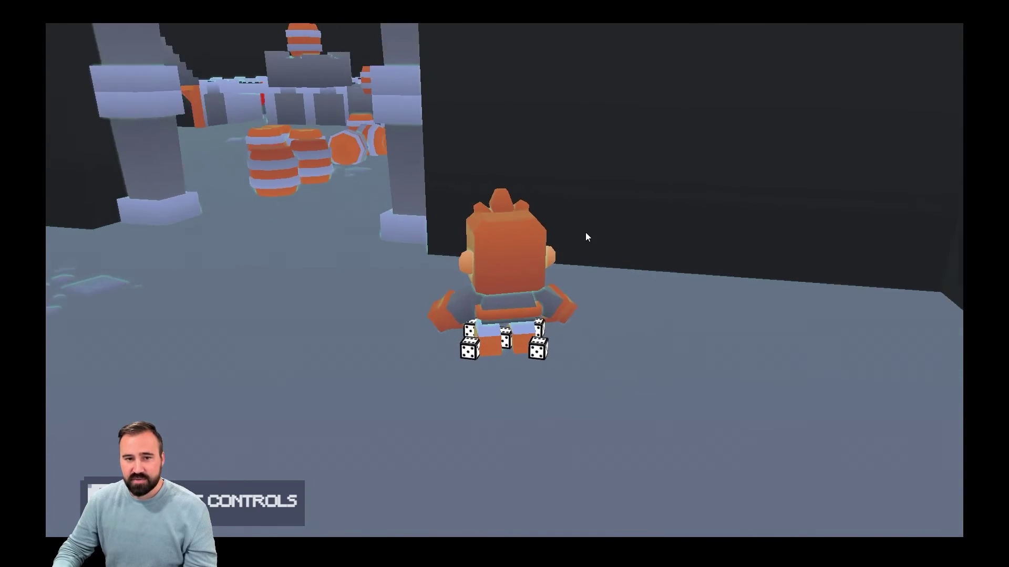
pyautogui.scroll(-5, 533, 270)
pyautogui.press('a')
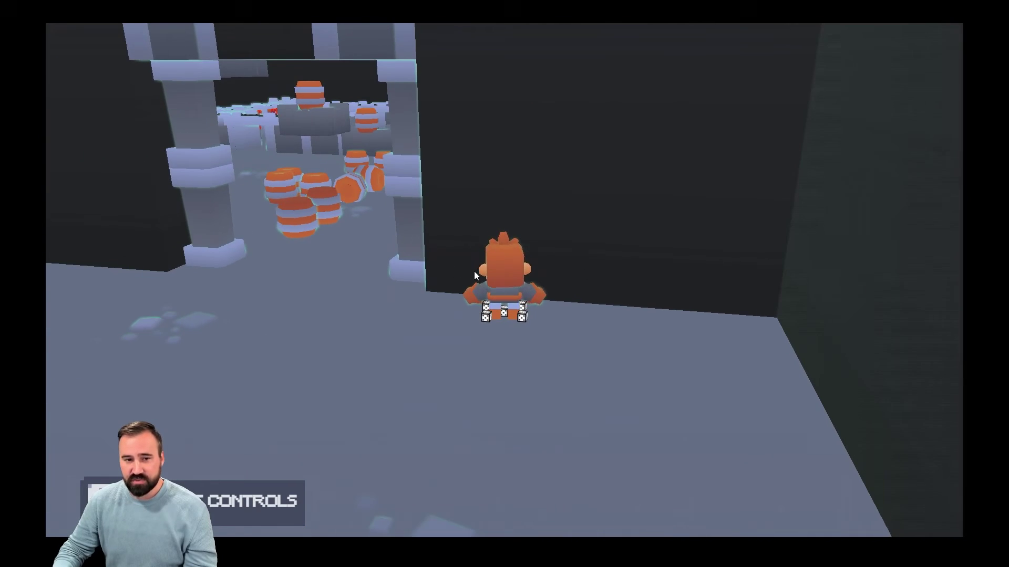
pyautogui.press('d')
pyautogui.press('space')
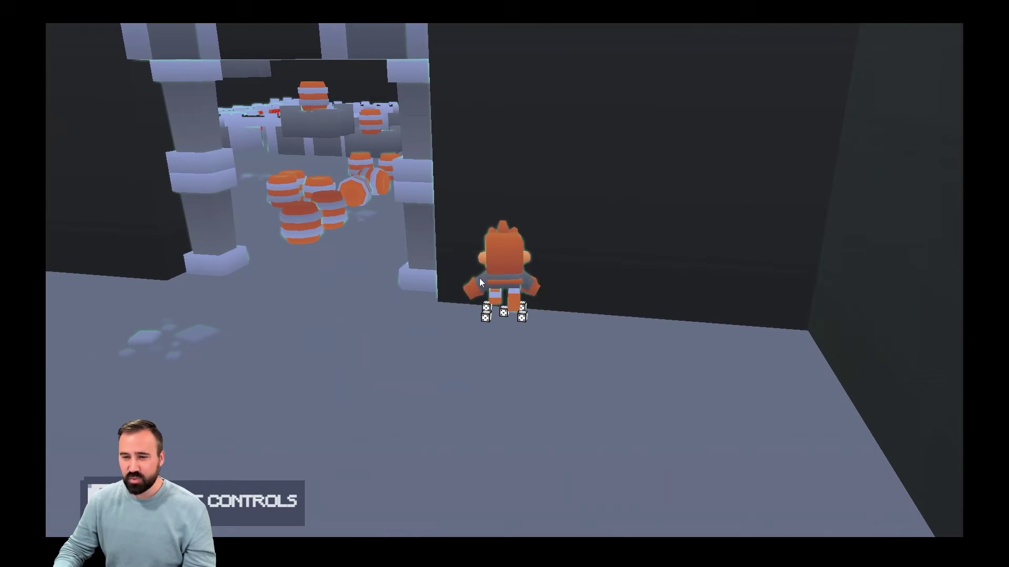
pyautogui.press('a')
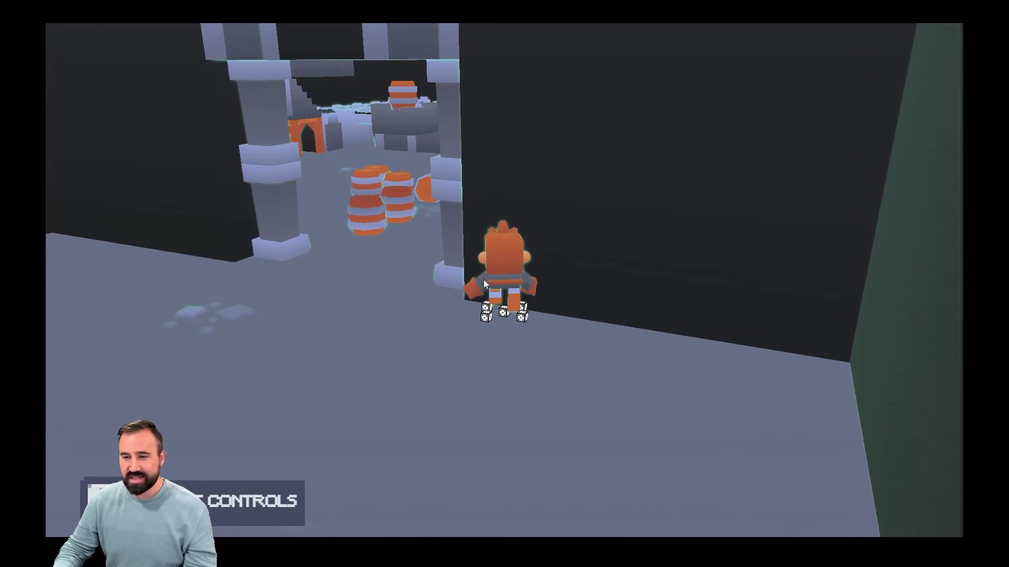
pyautogui.press('a')
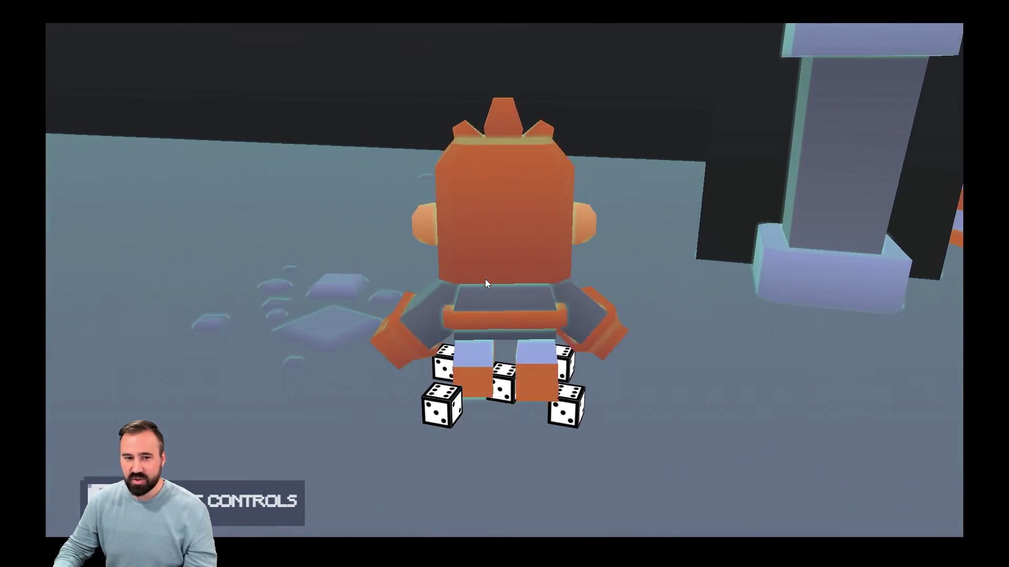
# Run the player along the wall and back out through the doorway into the barrels to test sliding, and end the preview
pyautogui.press('w')
pyautogui.press('w')
pyautogui.press('d')
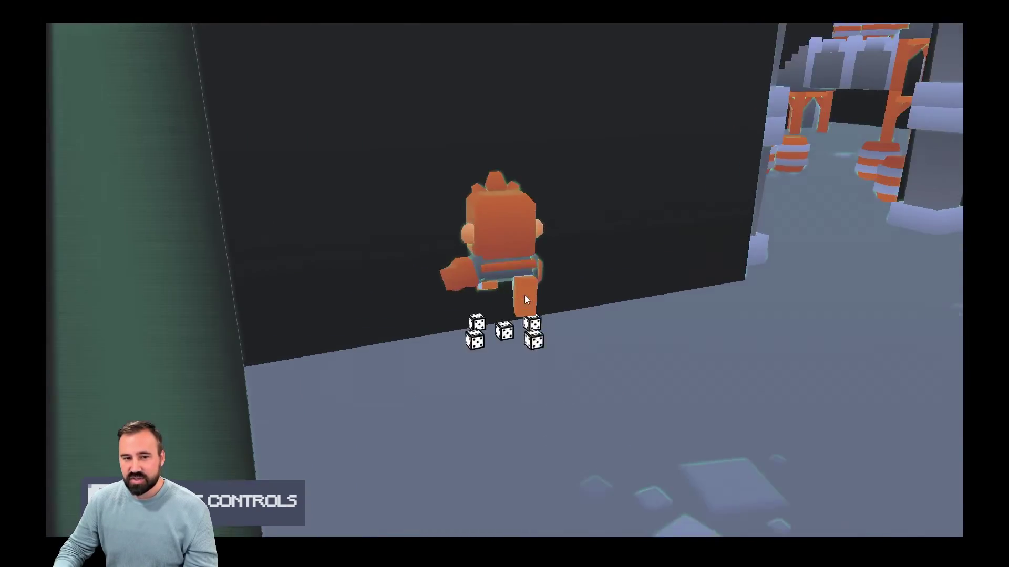
pyautogui.press('w')
pyautogui.press('d')
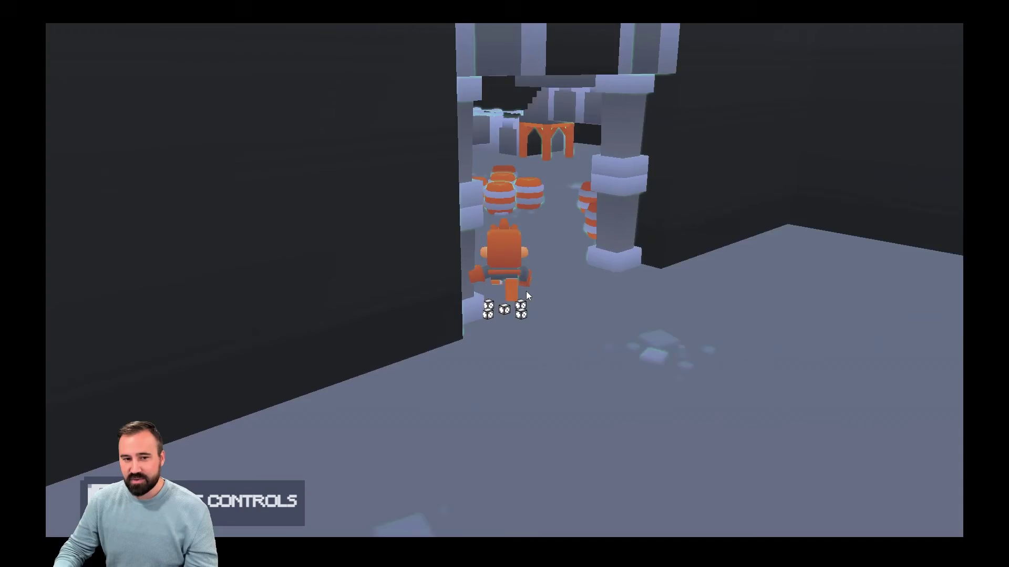
pyautogui.press('w')
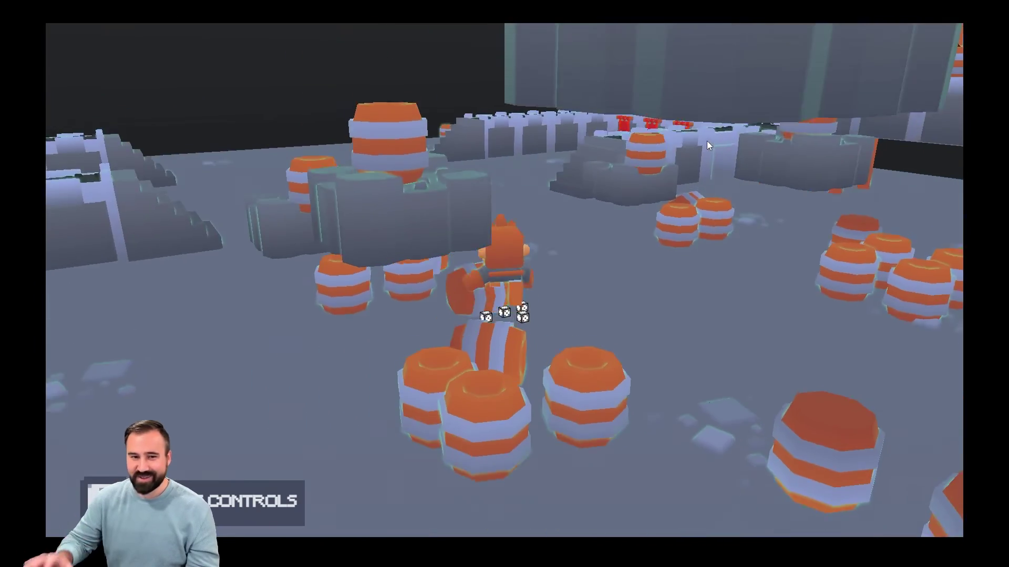
pyautogui.press('w')
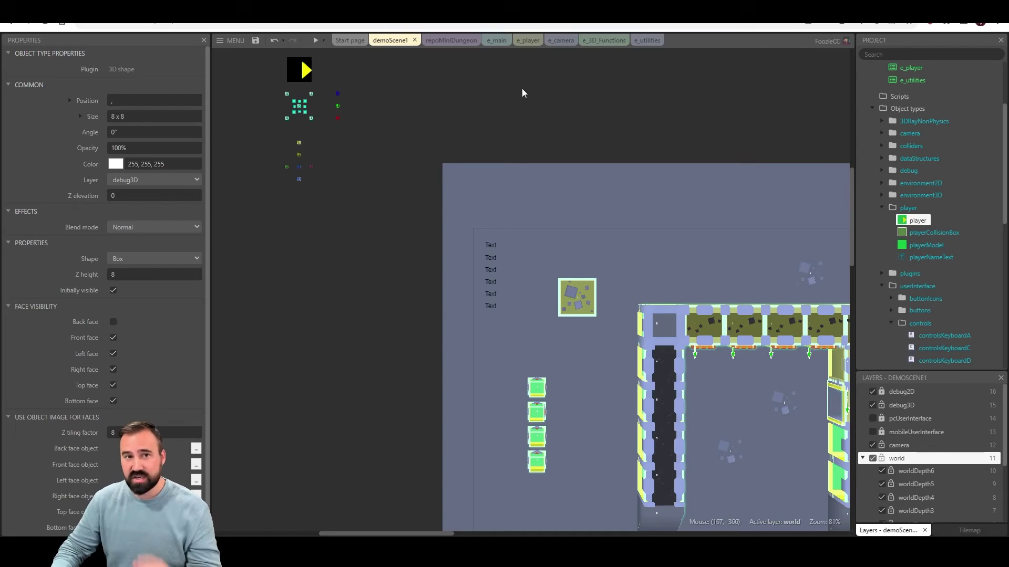
# Open the spherical coordinate system Wikipedia link from the e_camera comment in a new browser tab and read the article's conventions
pyautogui.click(557, 45)
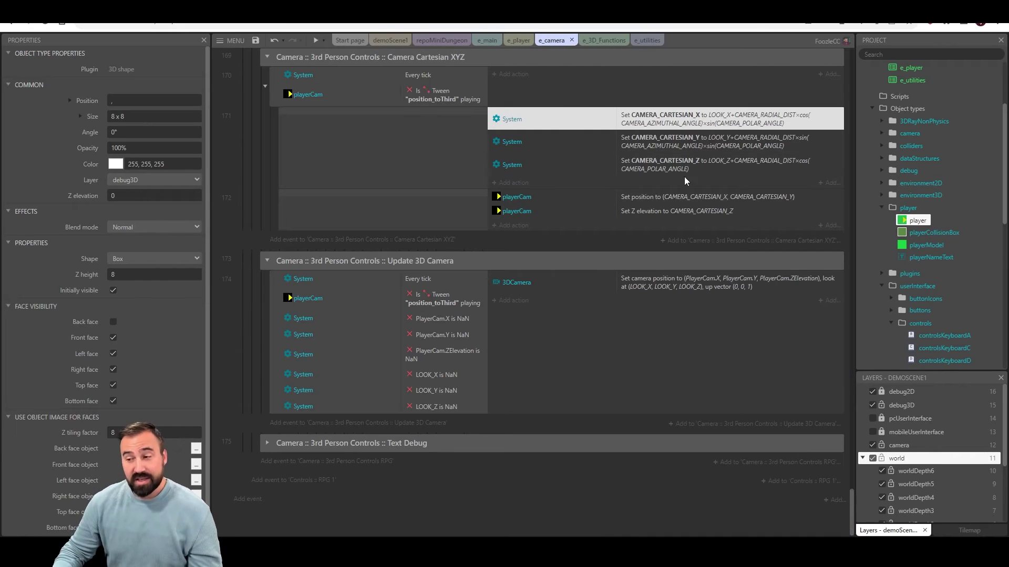
pyautogui.moveTo(854, 503); pyautogui.dragTo(869, 106)
pyautogui.doubleClick(335, 238)
pyautogui.hotkey('ctrl', 'a')
pyautogui.hotkey('ctrl', 'c')
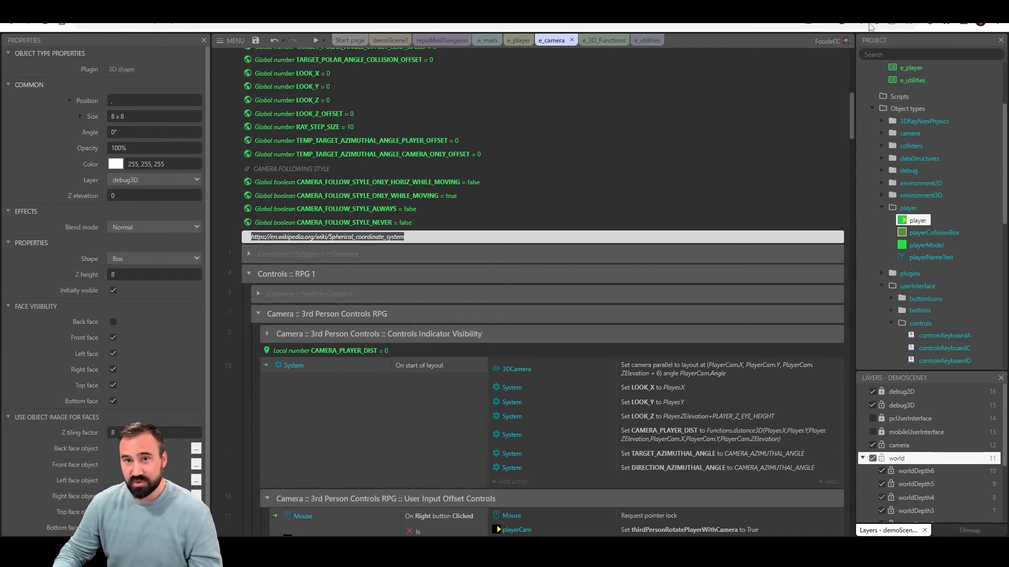
pyautogui.click(869, 8)
pyautogui.hotkey('ctrl', 'v')
pyautogui.press('Return')
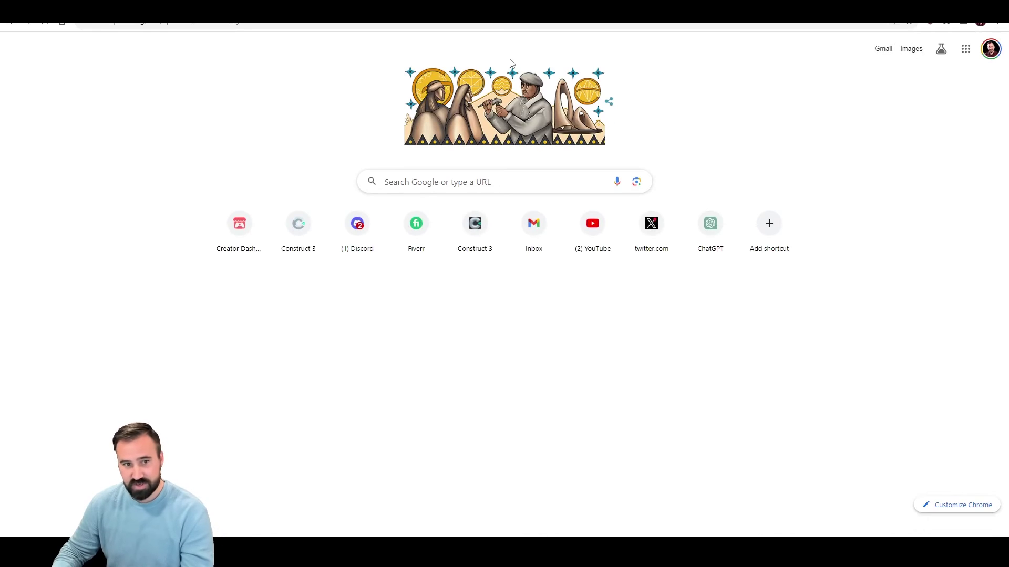
pyautogui.scroll(-4, 415, 360)
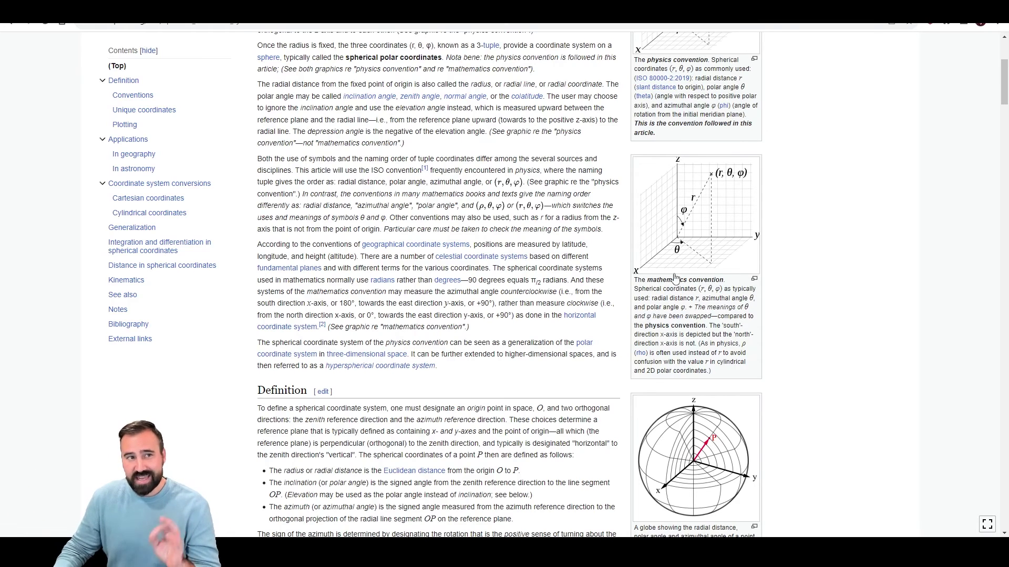
# Return to e_camera in Construct 3 and collapse the User Input Offset Controls, Look XYZ, Azimuthal Angle and Radial Distance groups
pyautogui.click(153, 11)
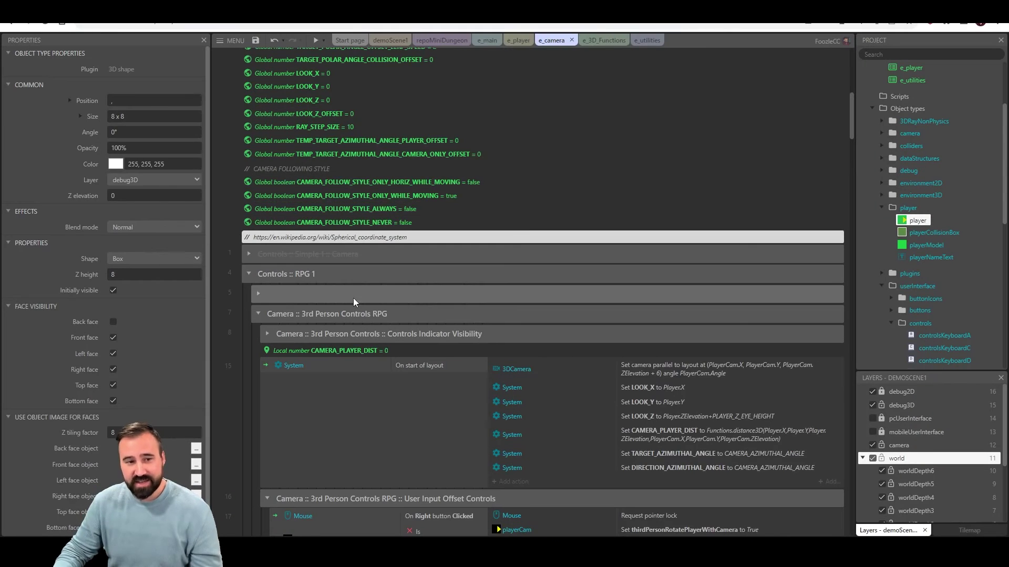
pyautogui.scroll(-4, 315, 295)
pyautogui.click(262, 290)
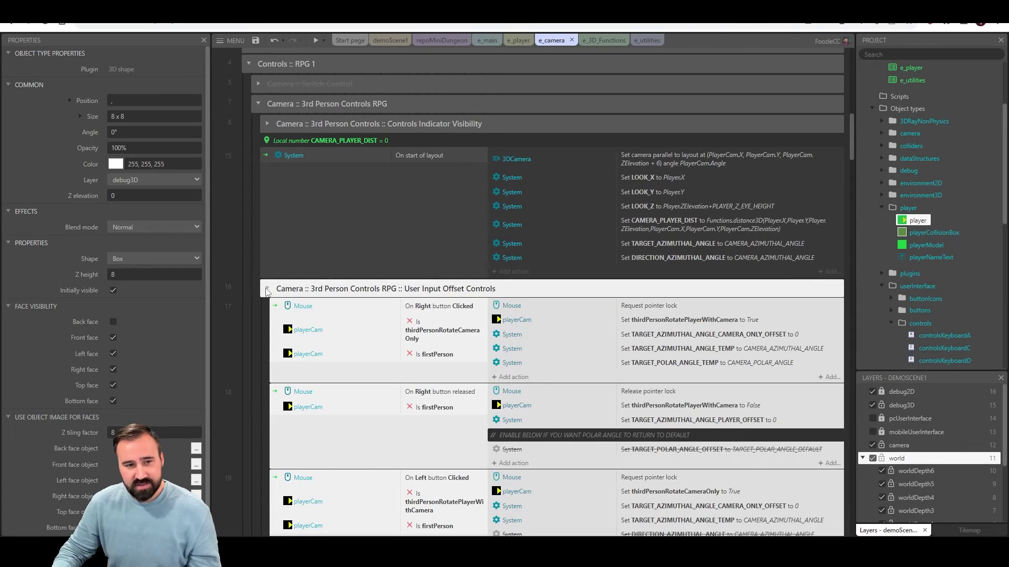
pyautogui.click(266, 289)
pyautogui.click(269, 309)
pyautogui.click(268, 328)
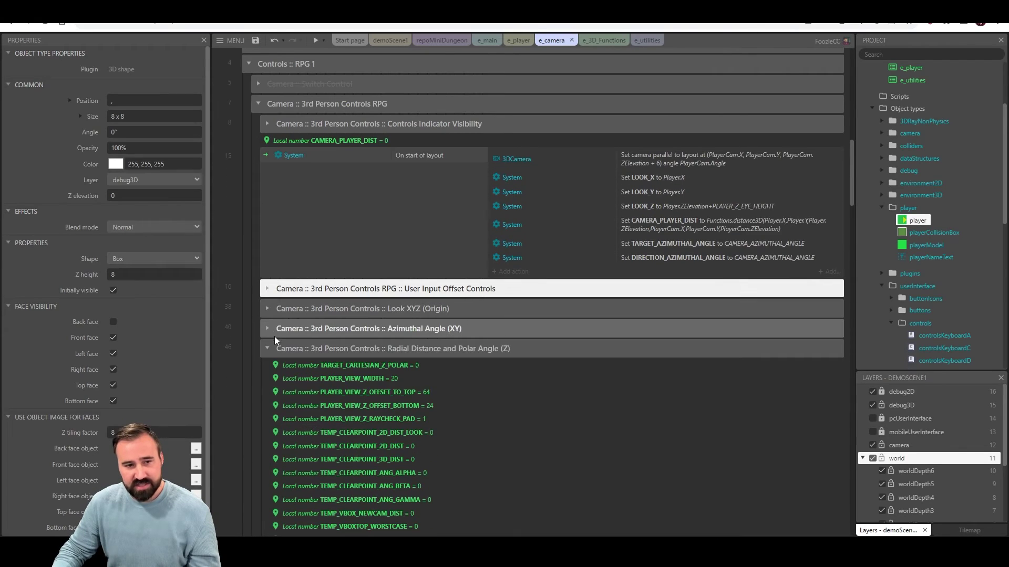
pyautogui.click(267, 349)
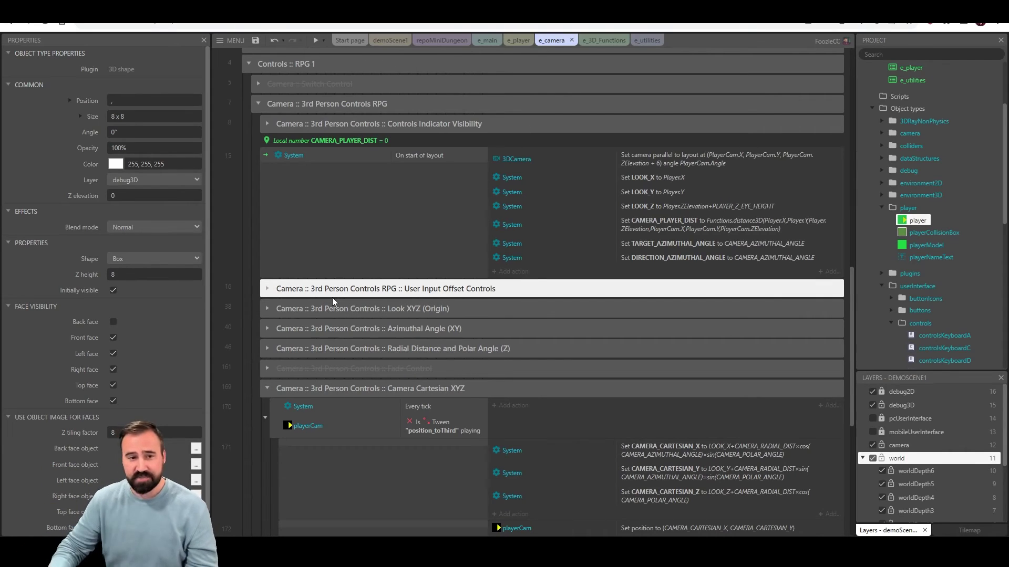
# Expand User Input Offset Controls, examine its azimuthal angle and radial distance events, and collapse the Radial Dist group
pyautogui.click(273, 293)
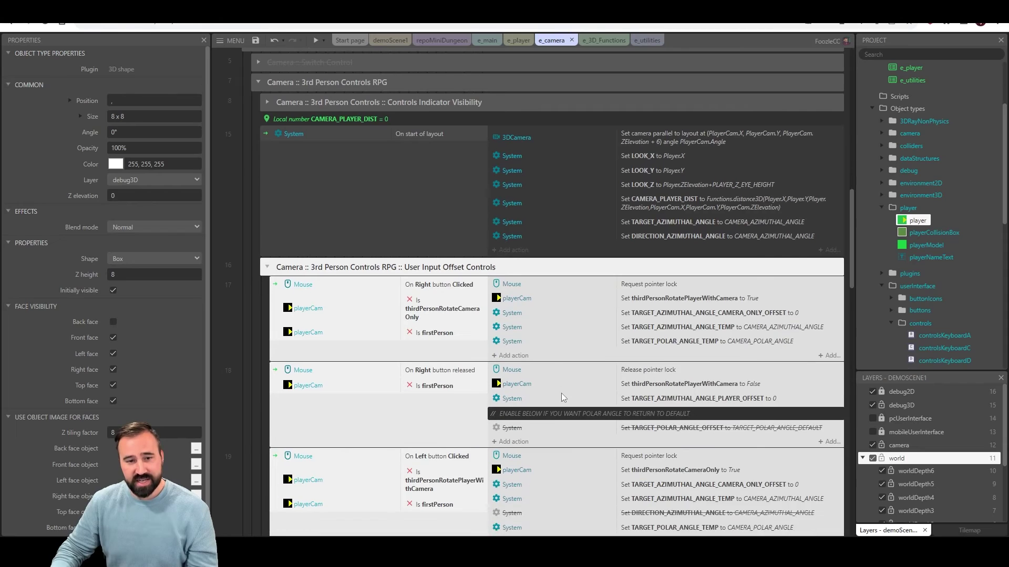
pyautogui.scroll(-2, 670, 248)
pyautogui.scroll(-8, 671, 247)
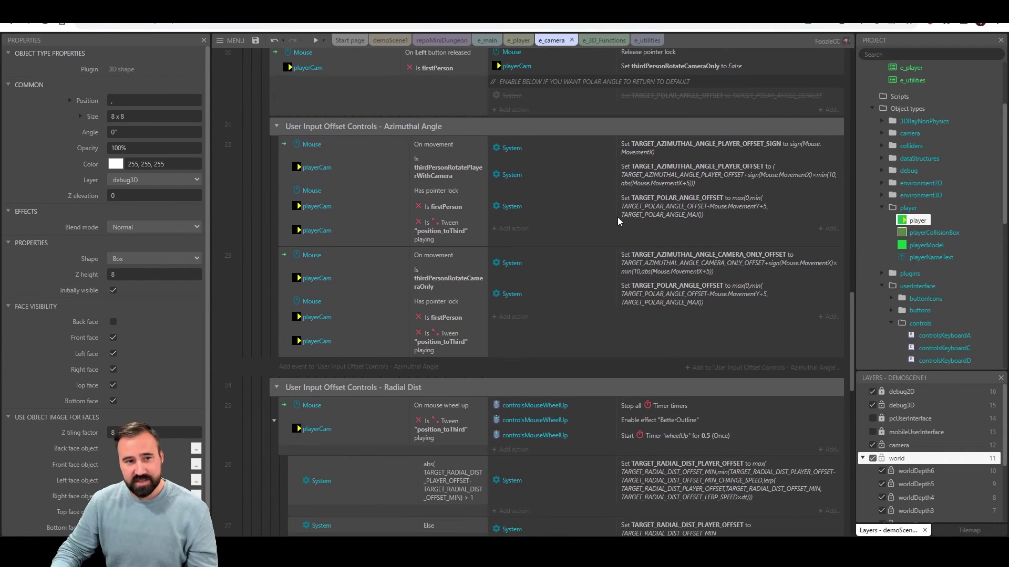
pyautogui.click(733, 218)
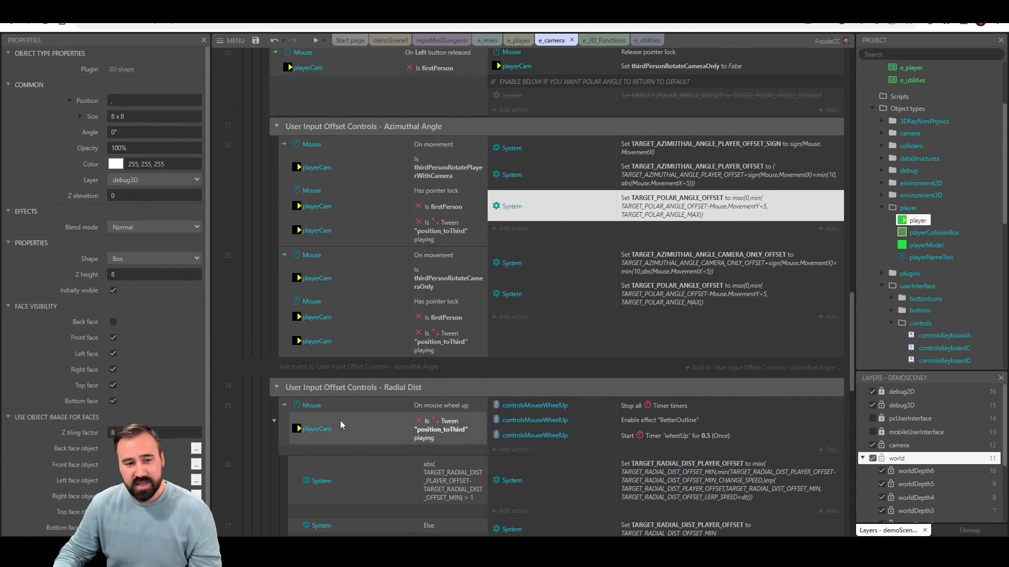
pyautogui.scroll(-2, 518, 398)
pyautogui.scroll(-1, 518, 397)
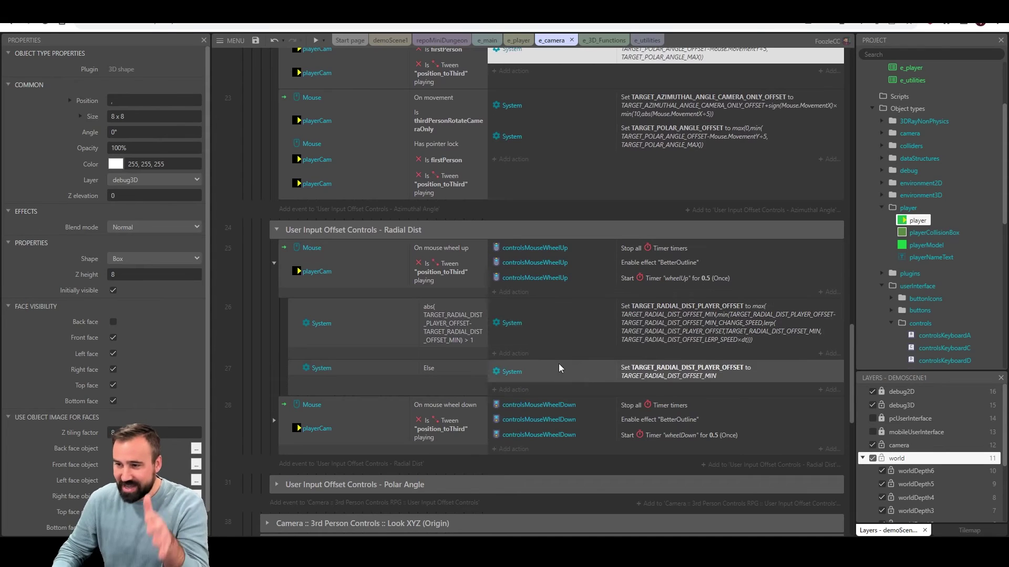
pyautogui.click(279, 233)
# Expand the Look XYZ (Origin) group and examine the actions that set LOOK_X, LOOK_Y and LOOK_Z from the player
pyautogui.click(267, 289)
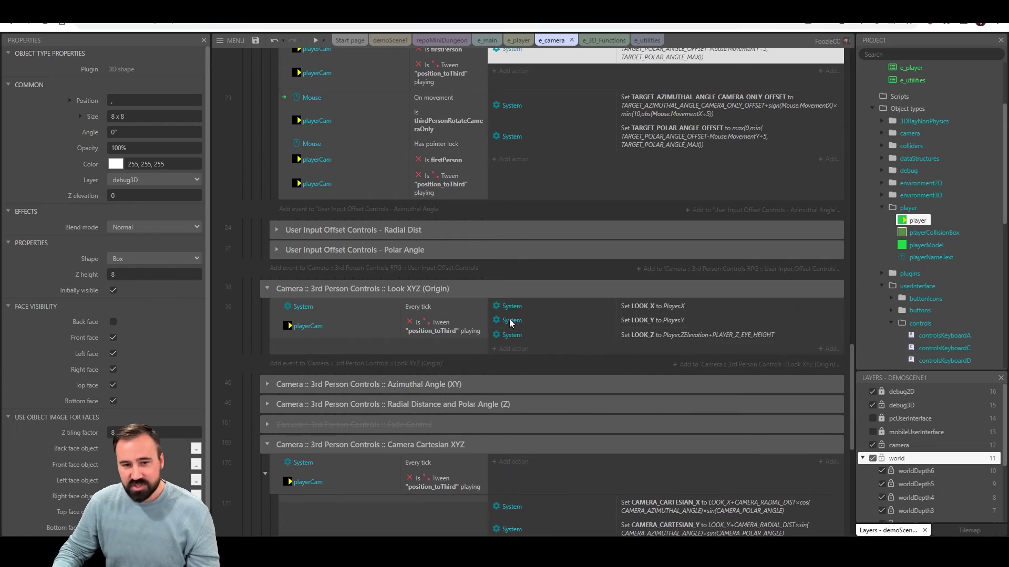
pyautogui.click(654, 307)
pyautogui.click(658, 321)
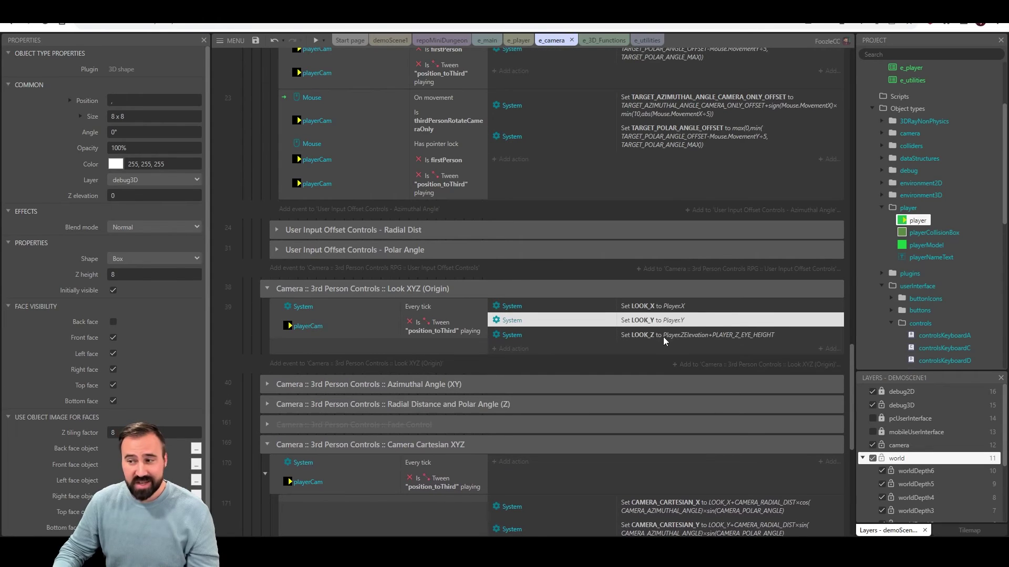
pyautogui.click(664, 337)
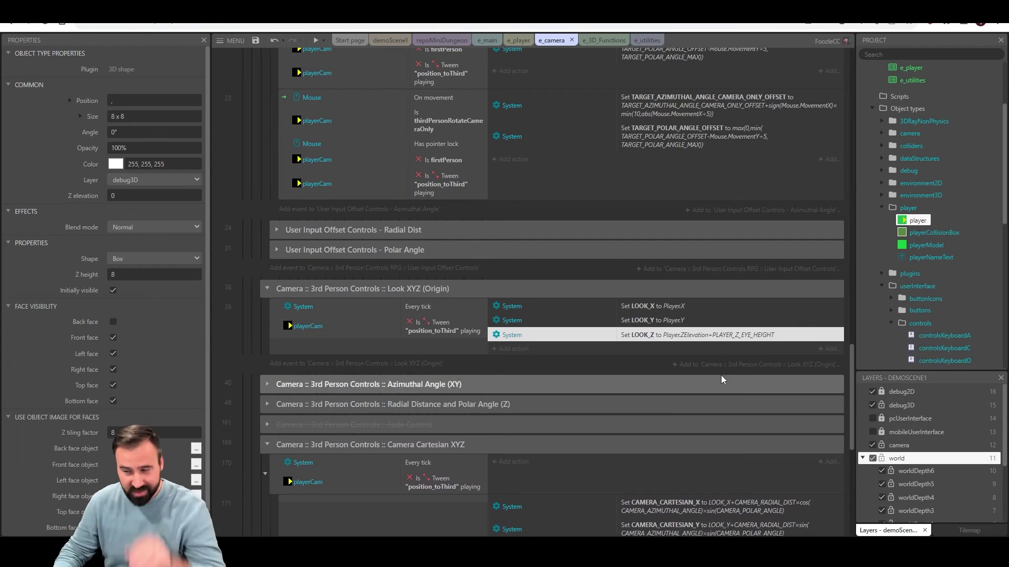
# Expand the Azimuthal Angle (XY) group and read on through the Camera Cartesian XYZ and Update 3D Camera events
pyautogui.click(267, 385)
pyautogui.scroll(-5, 287, 342)
pyautogui.scroll(-7, 287, 373)
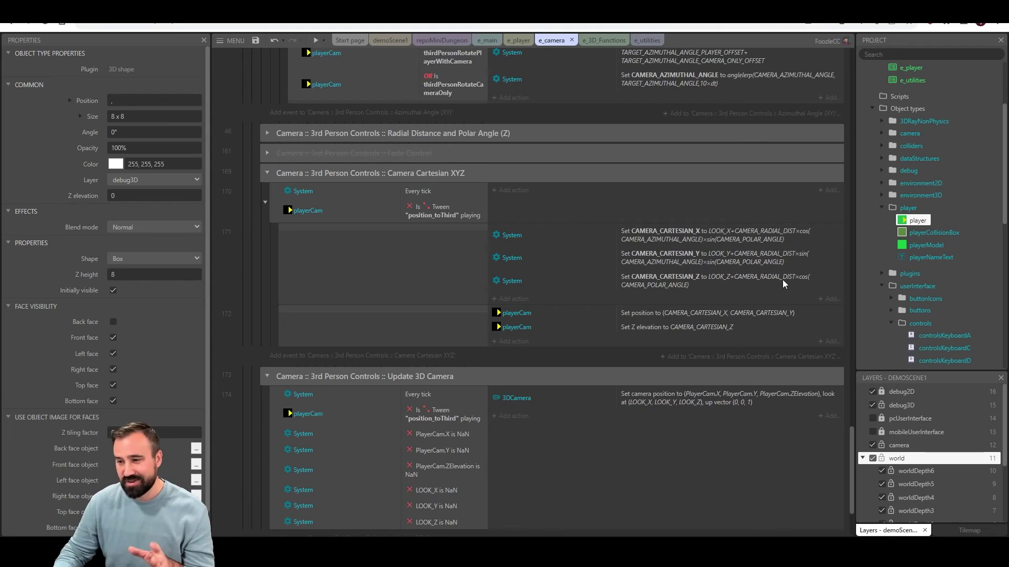
pyautogui.scroll(-2, 785, 286)
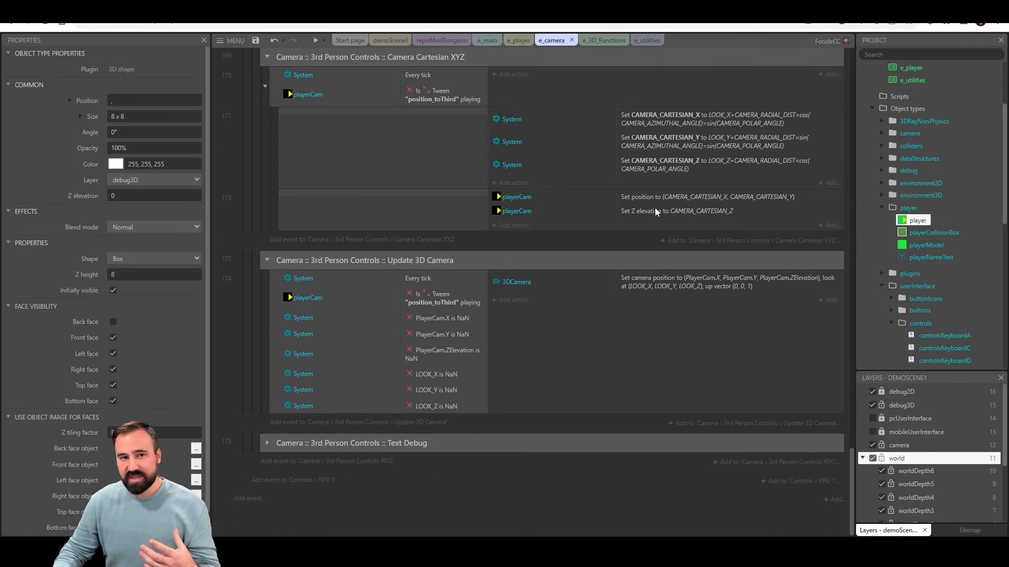
pyautogui.scroll(1, 657, 212)
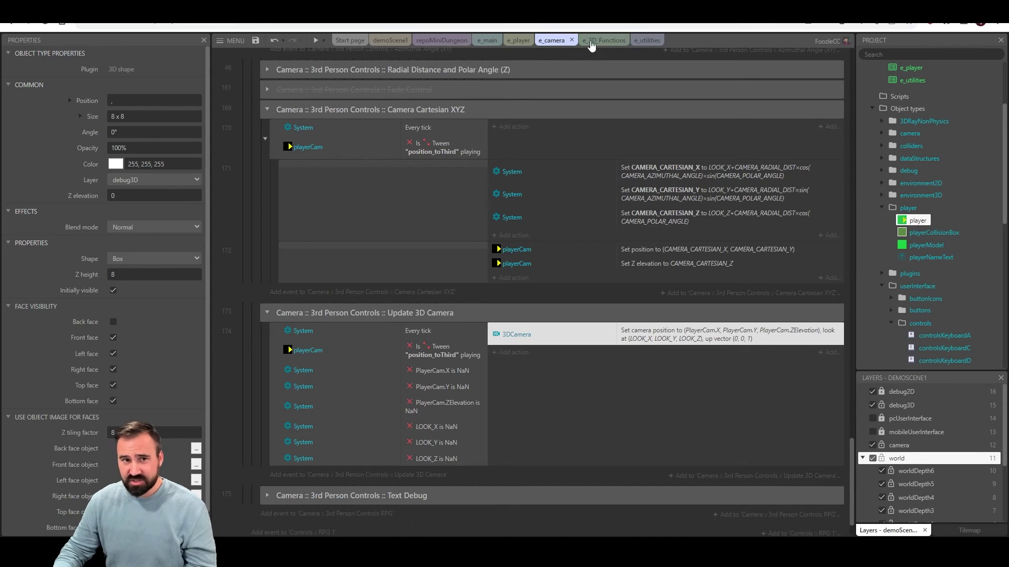
# Look over the e_3D_Functions and e_utilities event sheets, then go back through e_camera and e_player to e_main
pyautogui.click(612, 42)
pyautogui.click(639, 42)
pyautogui.click(596, 42)
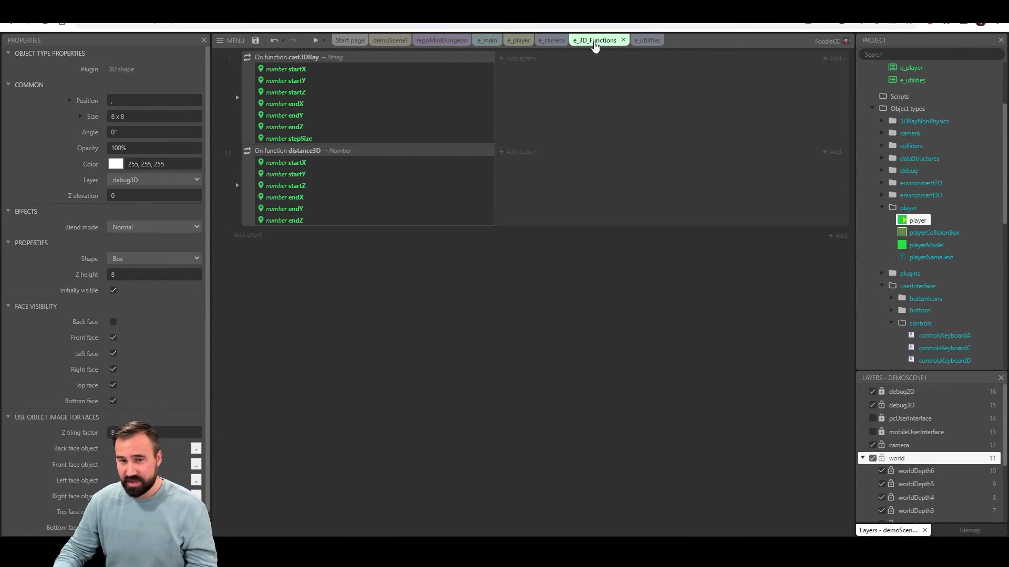
pyautogui.click(550, 42)
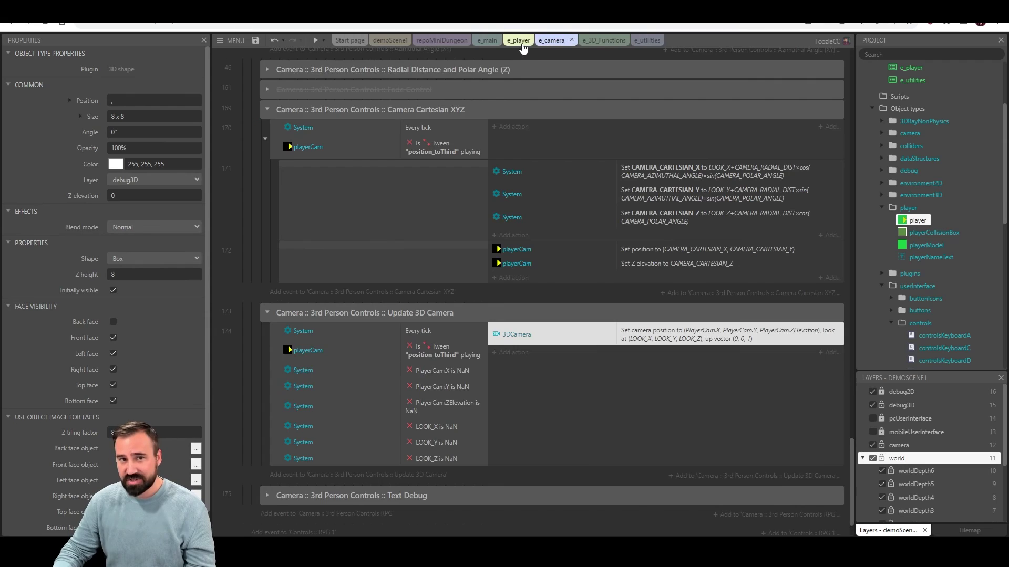
pyautogui.click(516, 41)
pyautogui.click(486, 41)
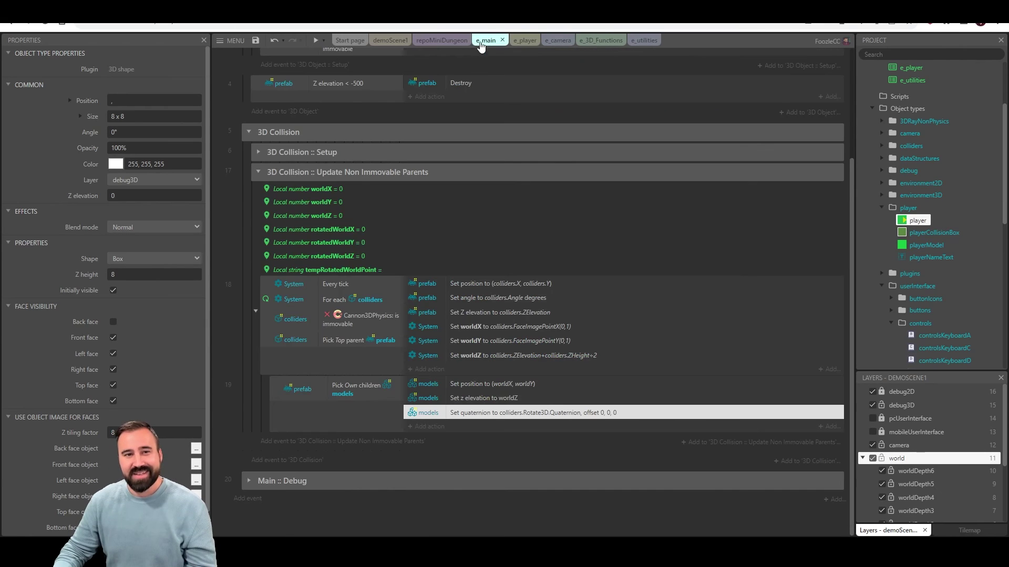
# View the repoMiniDungeon prefab layout, then return to demoScene1 and look over the dungeon layout
pyautogui.click(455, 42)
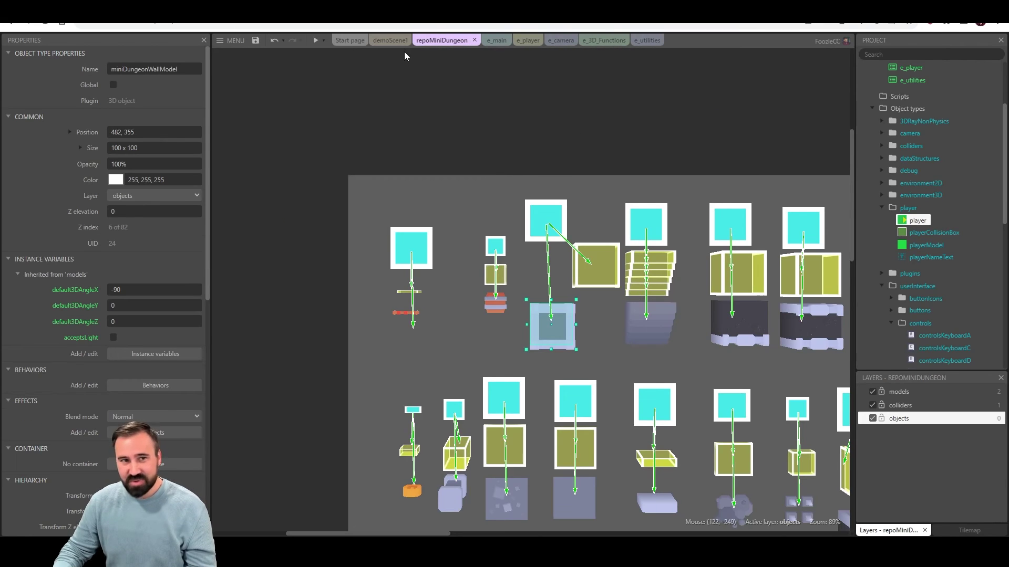
pyautogui.click(389, 42)
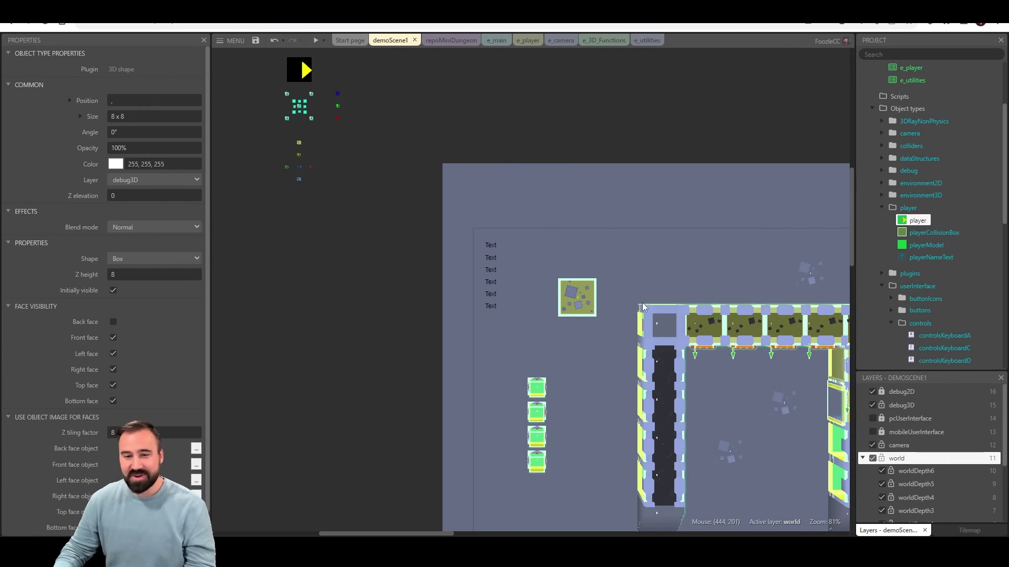
pyautogui.scroll(-2, 578, 215)
pyautogui.scroll(-1, 606, 215)
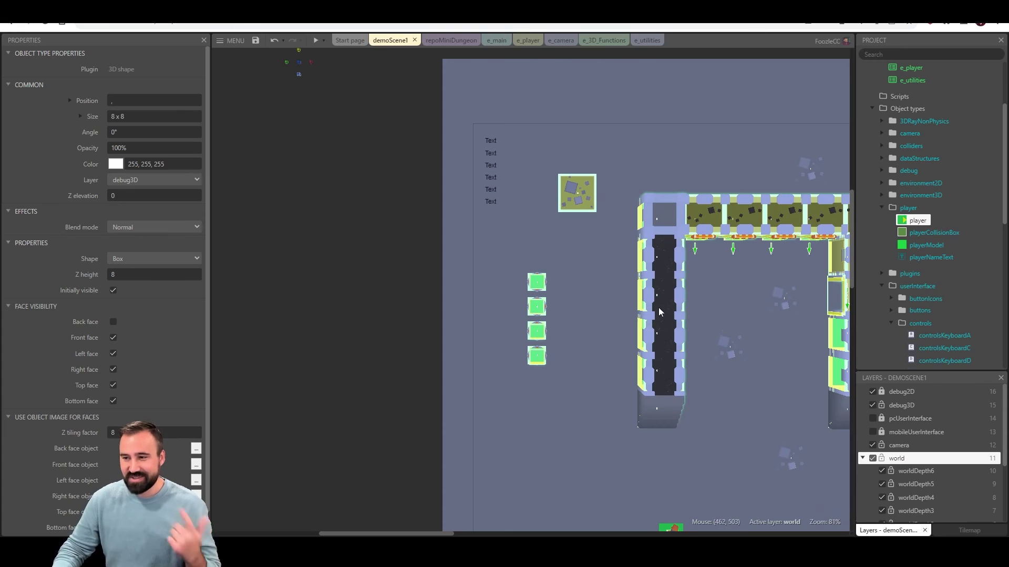